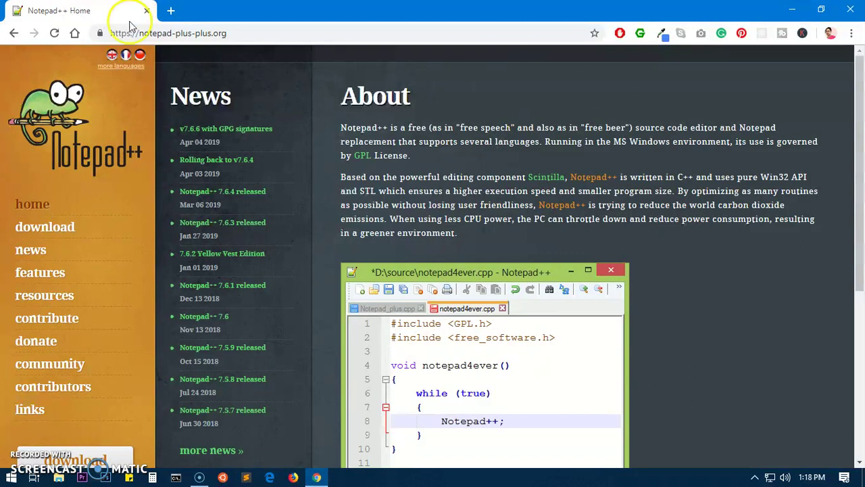
# - Open the download page of the Notepad++ website for the current version
pyautogui.click(238, 38)
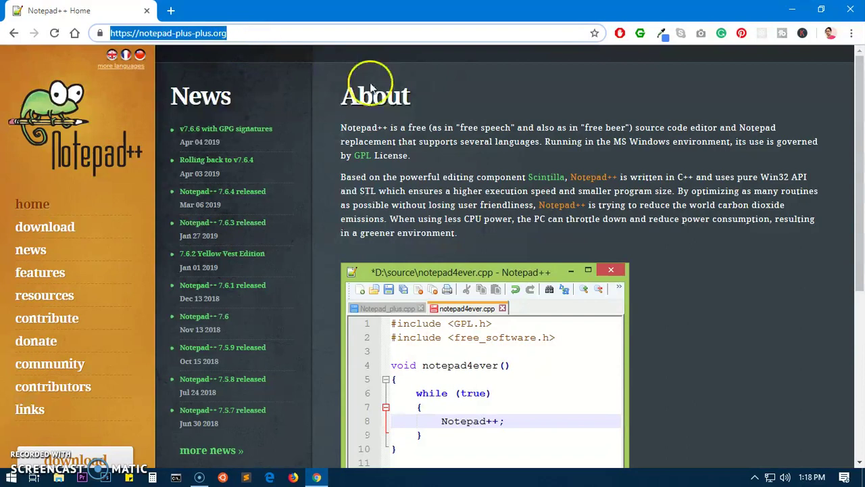
pyautogui.click(518, 113)
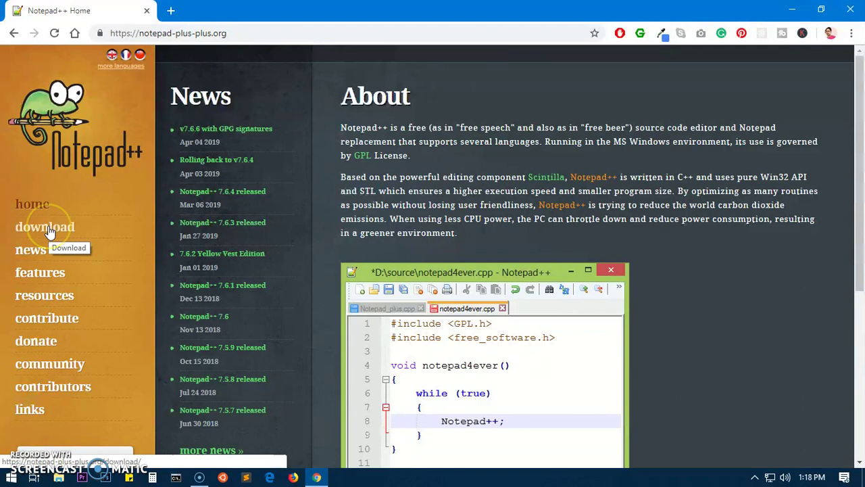
pyautogui.scroll(-2, 136, 290)
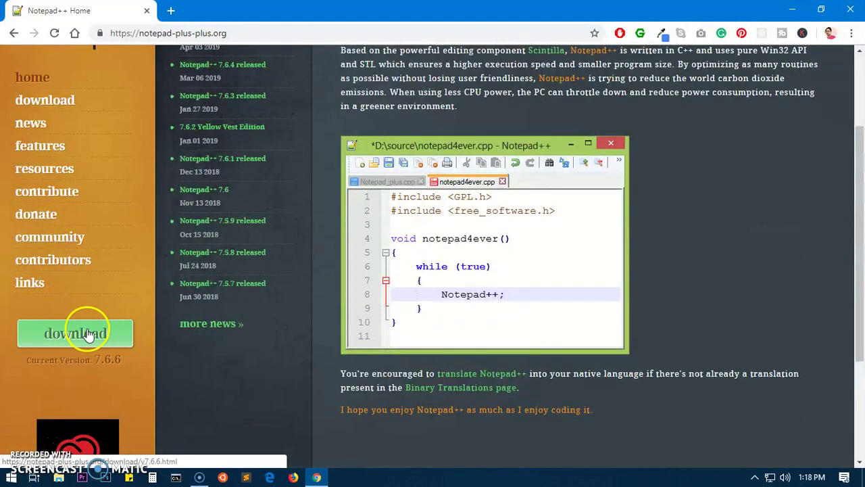
pyautogui.scroll(2, 139, 354)
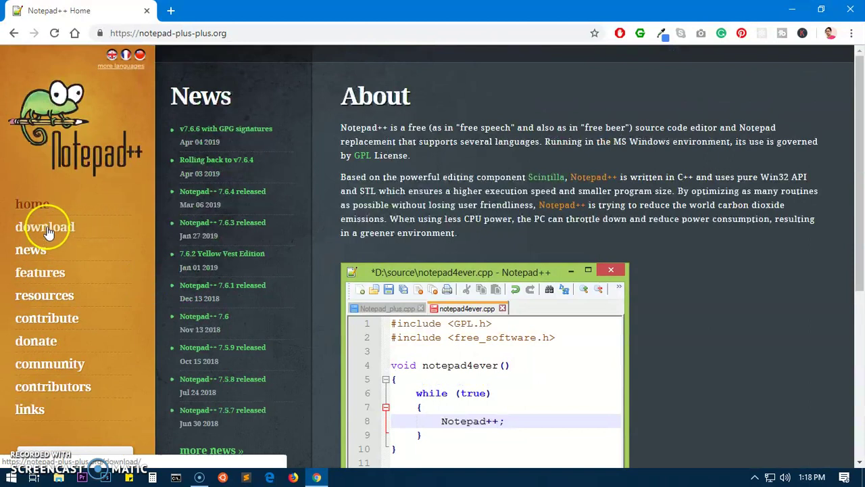
pyautogui.click(48, 230)
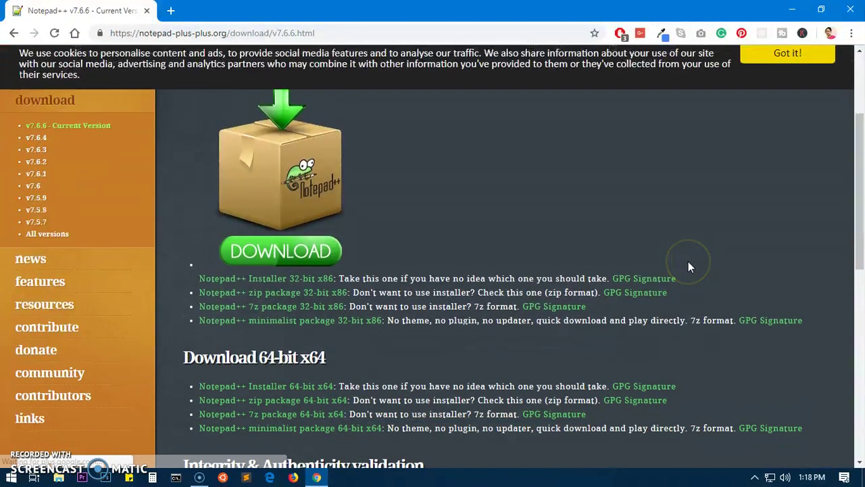
# - Look at the Notepad++ 7.6.6 download heading and dismiss the cookie notice on the page
pyautogui.scroll(1, 689, 267)
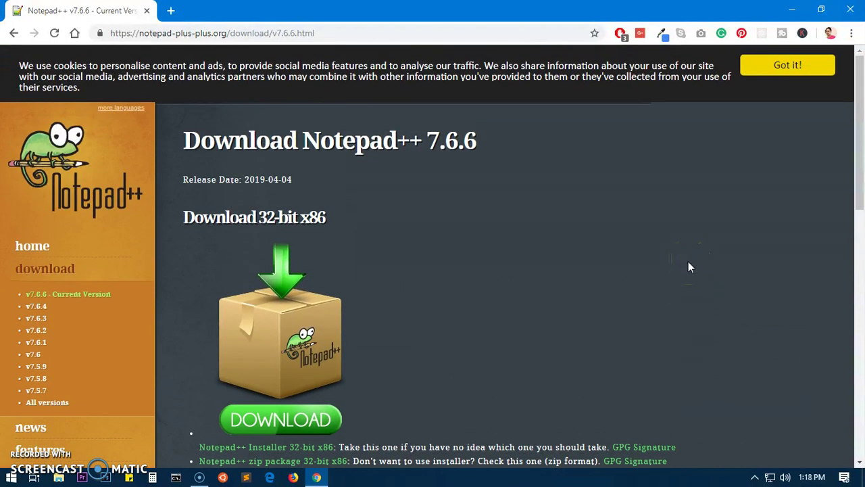
pyautogui.moveTo(184, 141); pyautogui.dragTo(544, 171)
pyautogui.click(545, 171)
pyautogui.click(784, 65)
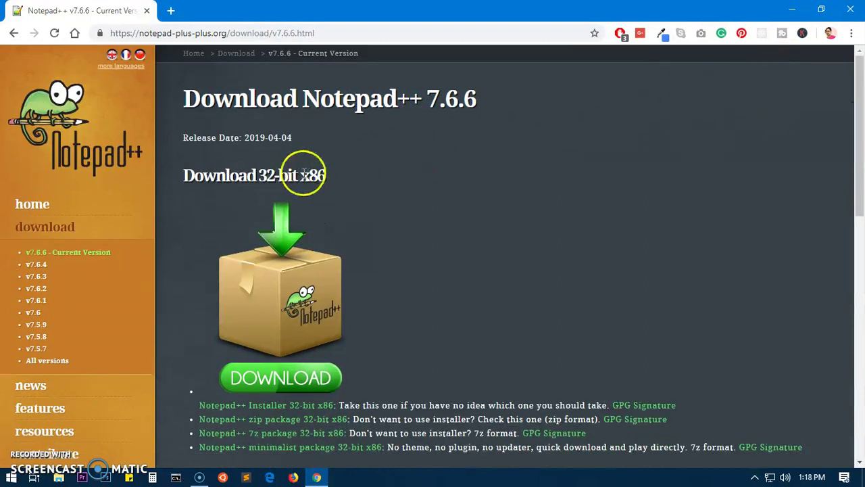
# - Examine the 32-bit x86 and 64-bit x64 download options and the release notes on the download page
pyautogui.moveTo(256, 175); pyautogui.dragTo(415, 175)
pyautogui.scroll(-3, 415, 175)
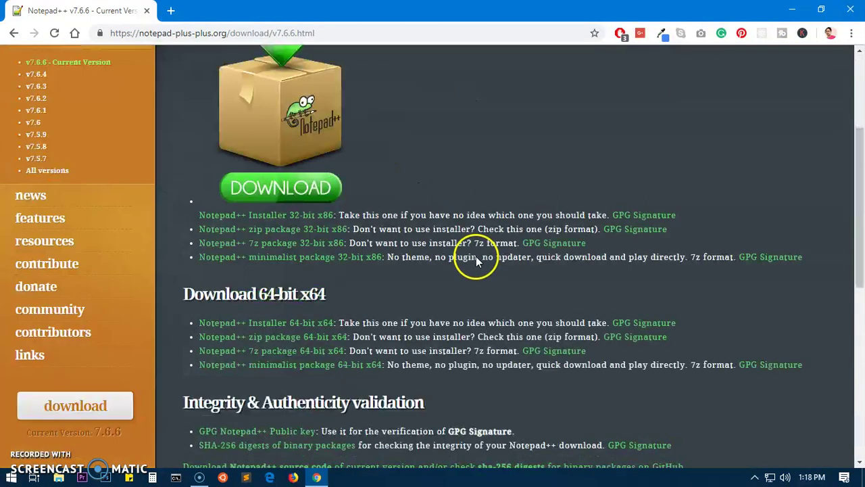
pyautogui.moveTo(256, 294); pyautogui.dragTo(436, 302)
pyautogui.click(475, 294)
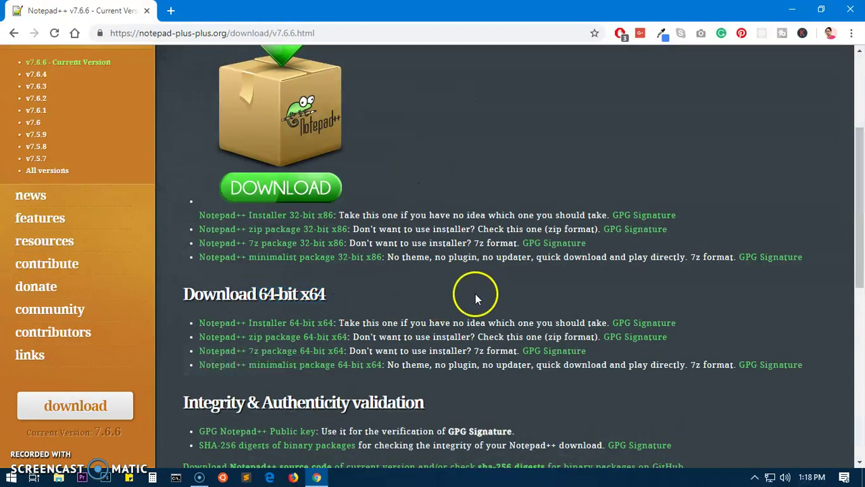
pyautogui.scroll(3, 476, 293)
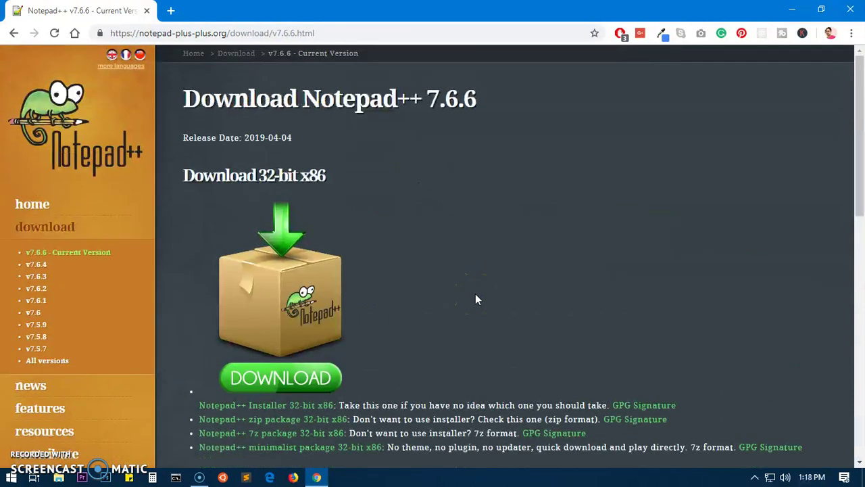
pyautogui.scroll(-7, 468, 312)
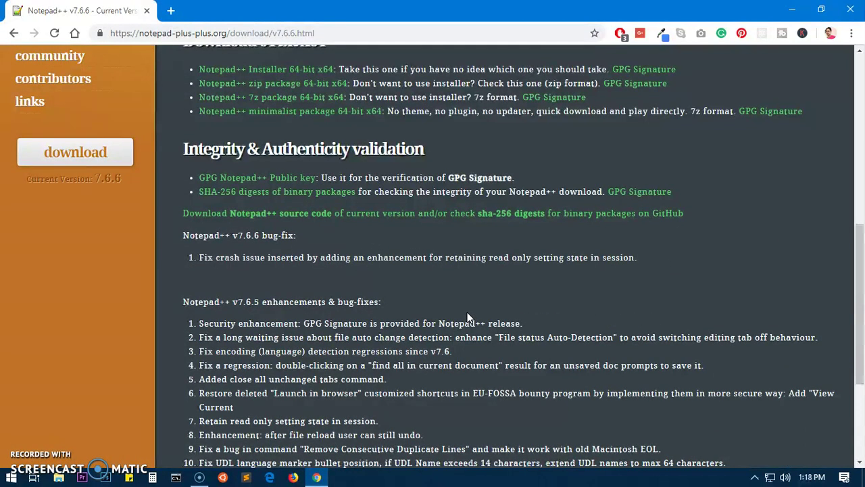
pyautogui.scroll(8, 467, 318)
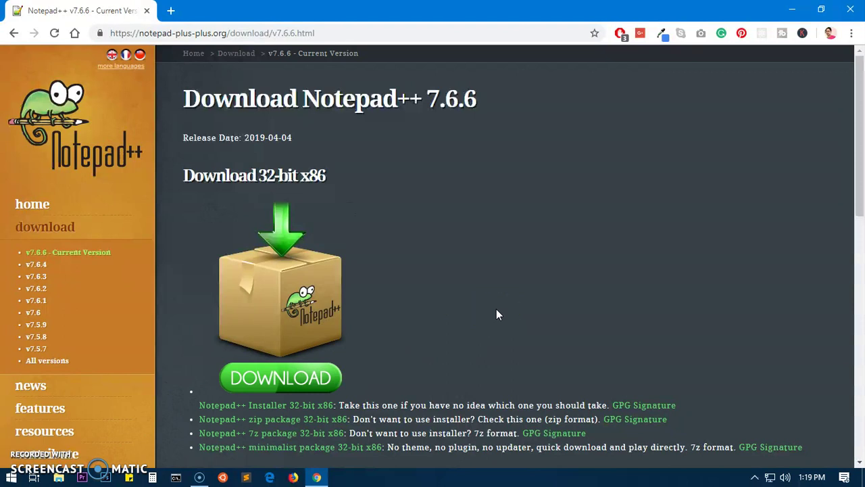
# - Check the computer's system type in the properties of This PC through File Explorer, and close both windows
pyautogui.rightClick(59, 477)
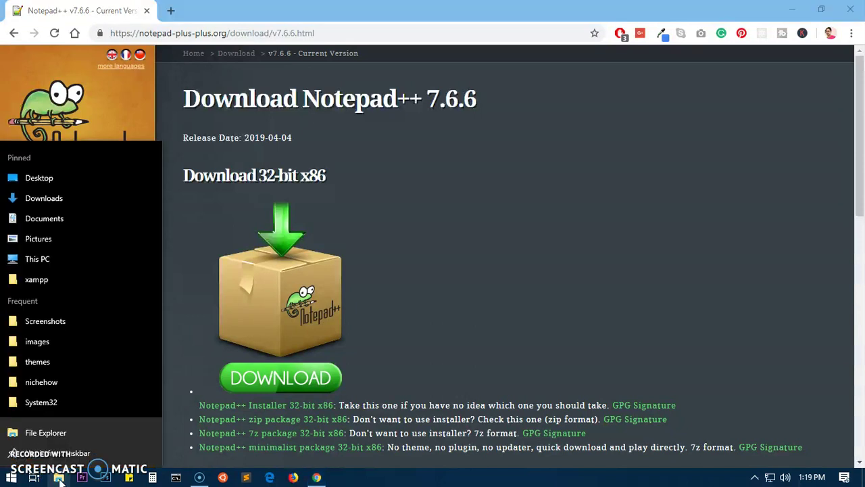
pyautogui.click(42, 433)
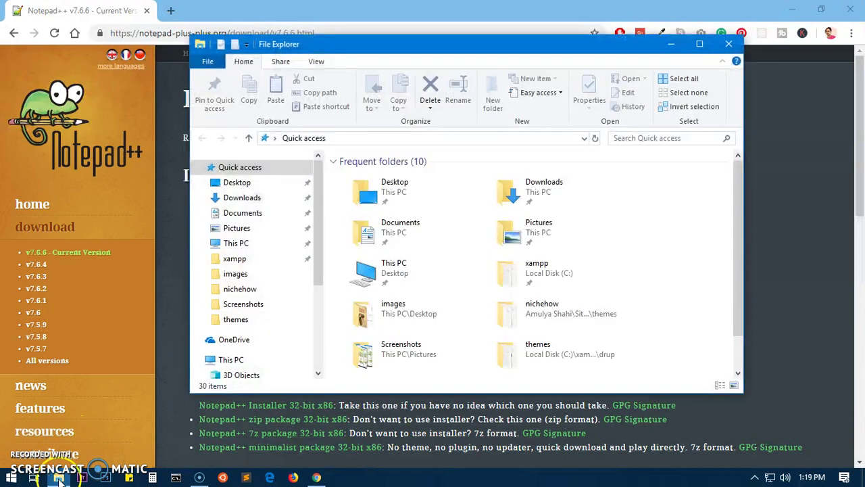
pyautogui.moveTo(60, 479)
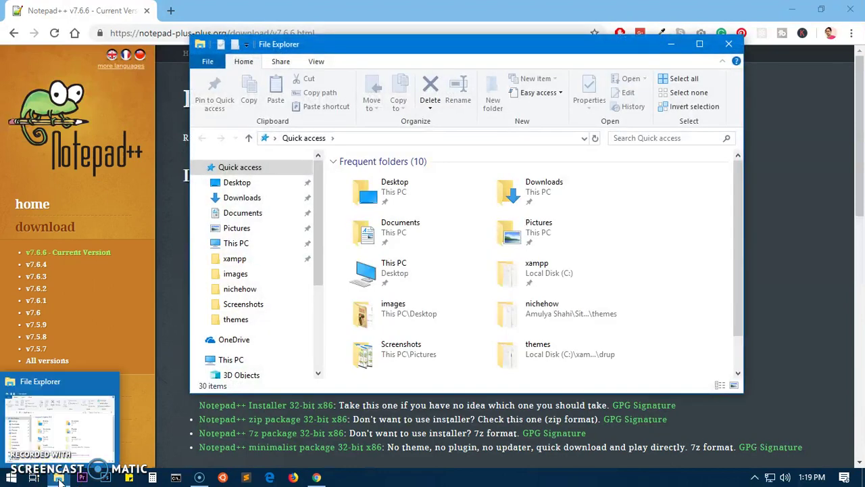
pyautogui.click(228, 364)
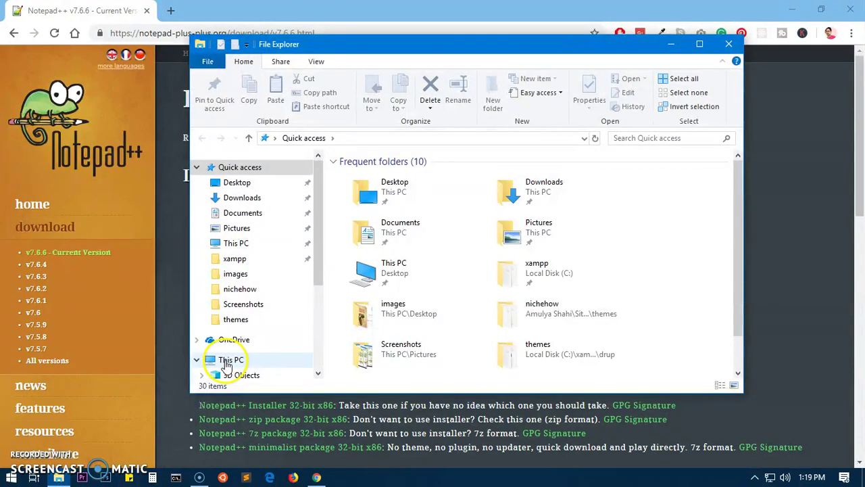
pyautogui.rightClick(227, 365)
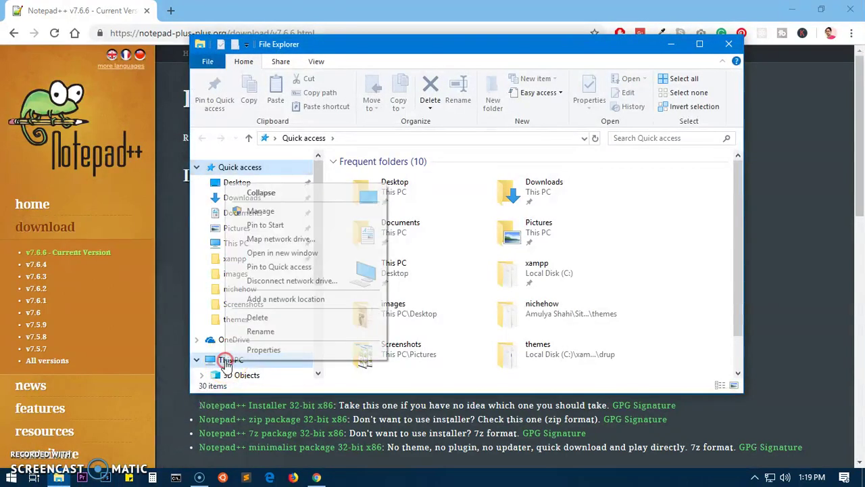
pyautogui.click(265, 351)
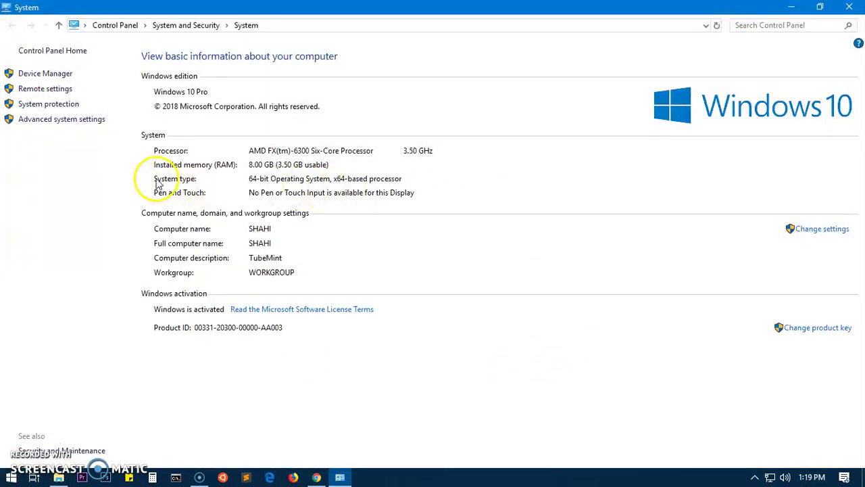
pyautogui.moveTo(238, 183); pyautogui.dragTo(477, 193)
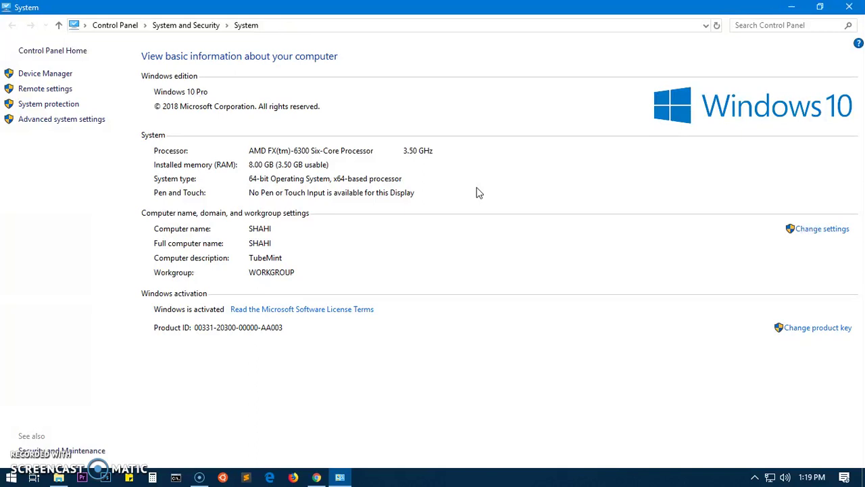
pyautogui.click(849, 7)
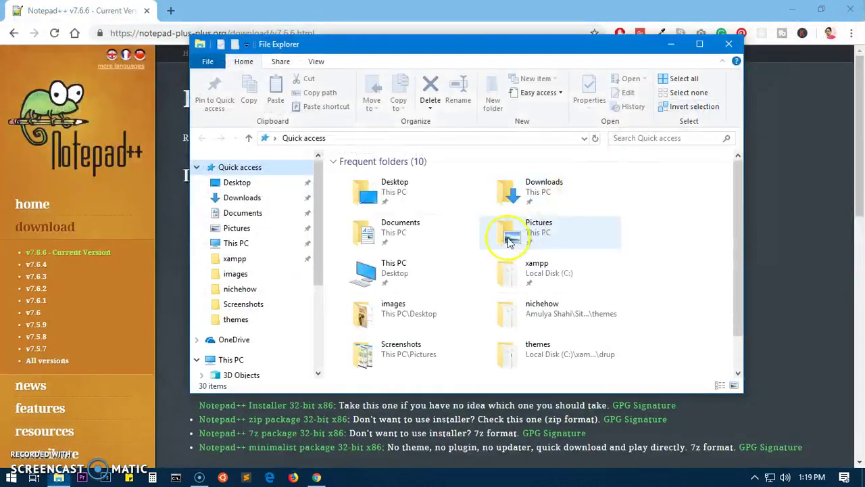
pyautogui.click(729, 44)
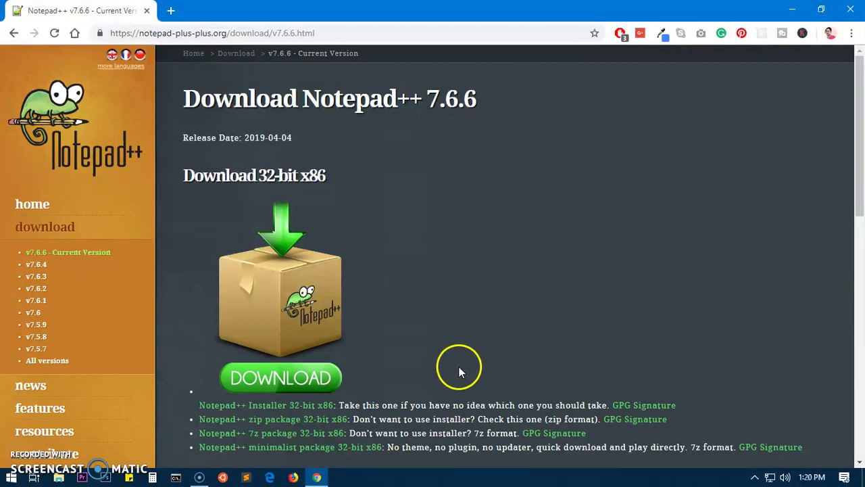
# - Download the Notepad++ 64-bit x64 installer and save it to the Desktop as npp.7.6.6.Installer.x64
pyautogui.scroll(-1, 459, 367)
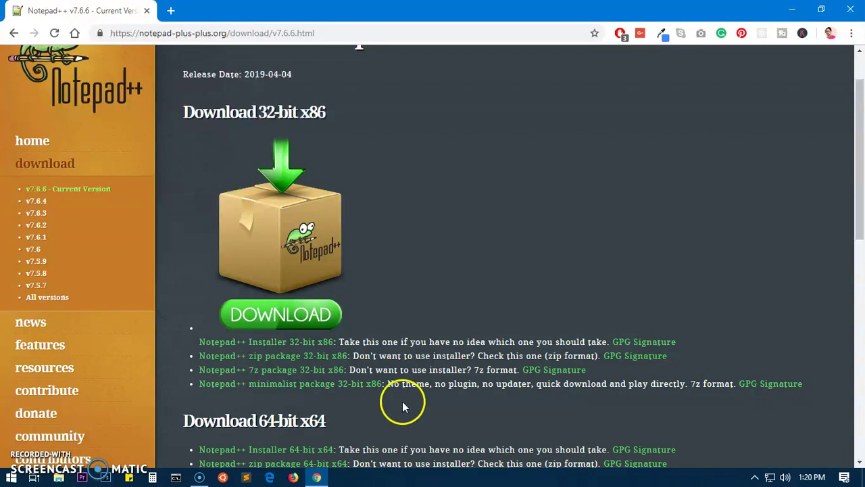
pyautogui.scroll(-1, 427, 403)
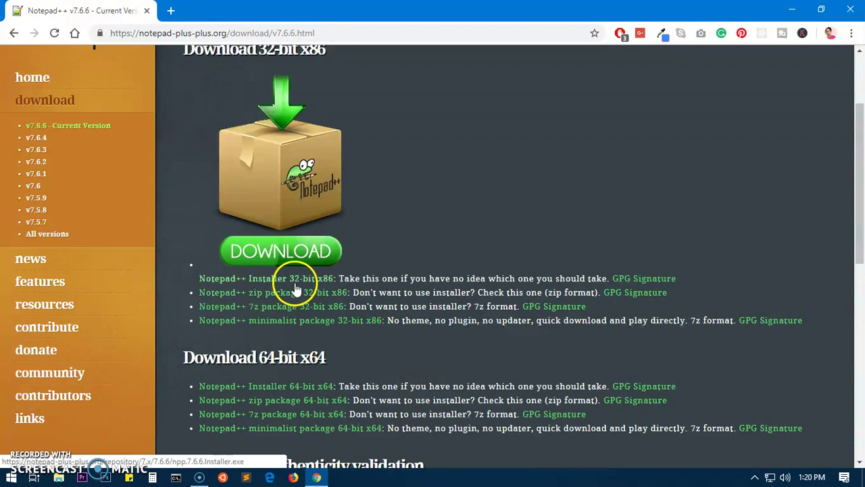
pyautogui.click(299, 386)
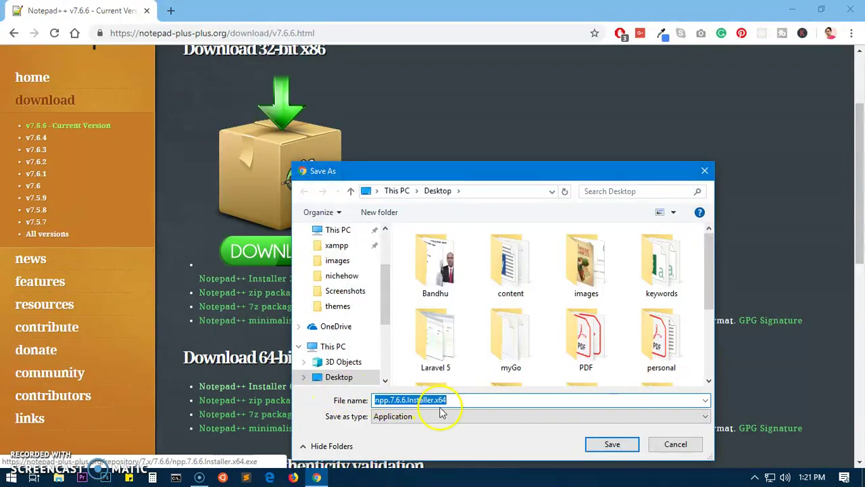
pyautogui.click(612, 444)
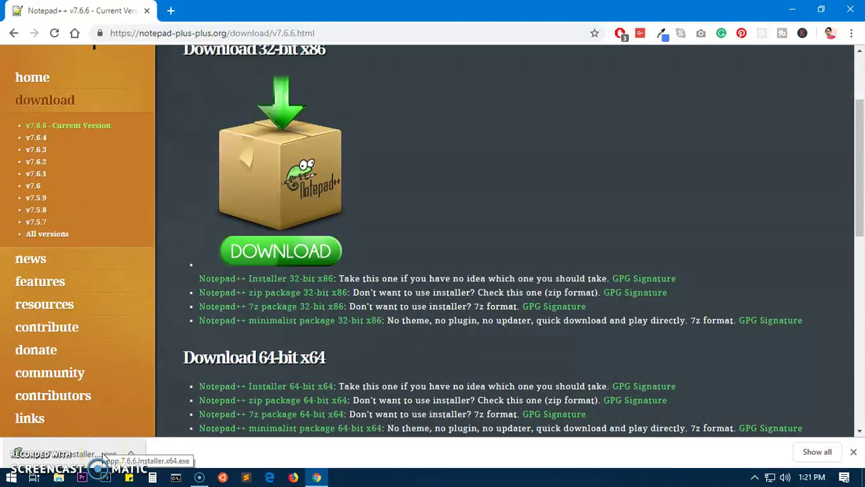
# - Run the downloaded Notepad++ installer and start the setup with English as the installer language
pyautogui.click(180, 458)
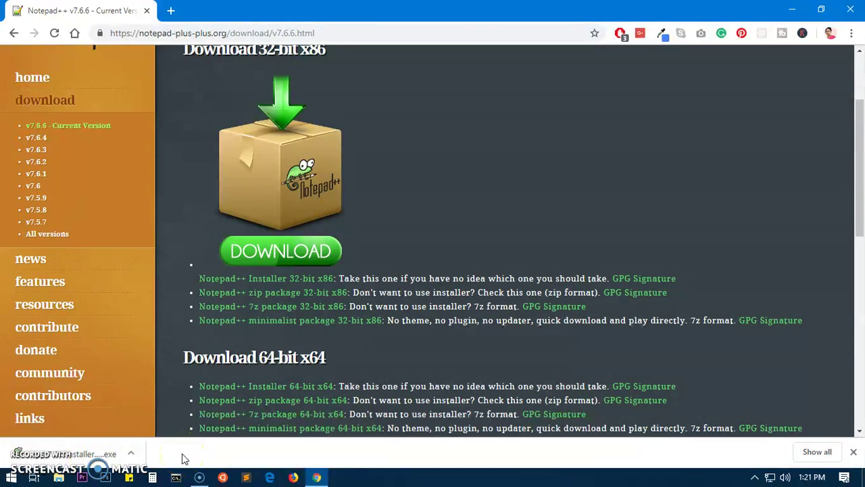
pyautogui.click(51, 459)
pyautogui.click(79, 454)
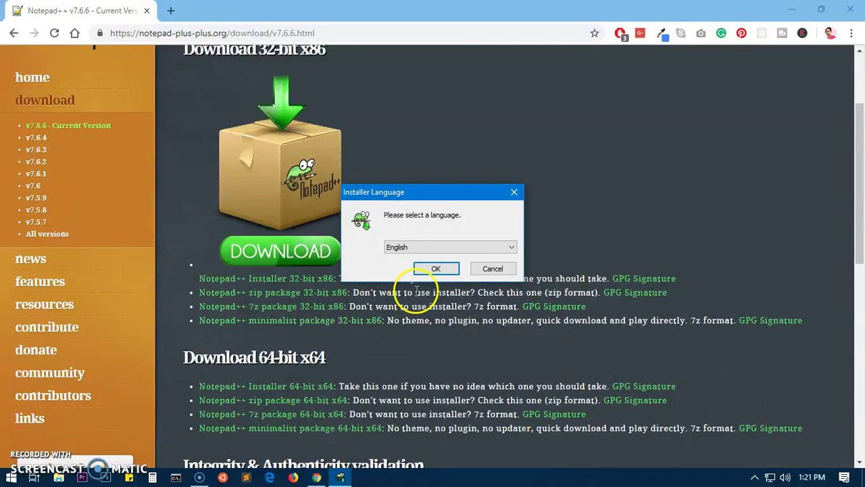
pyautogui.click(425, 247)
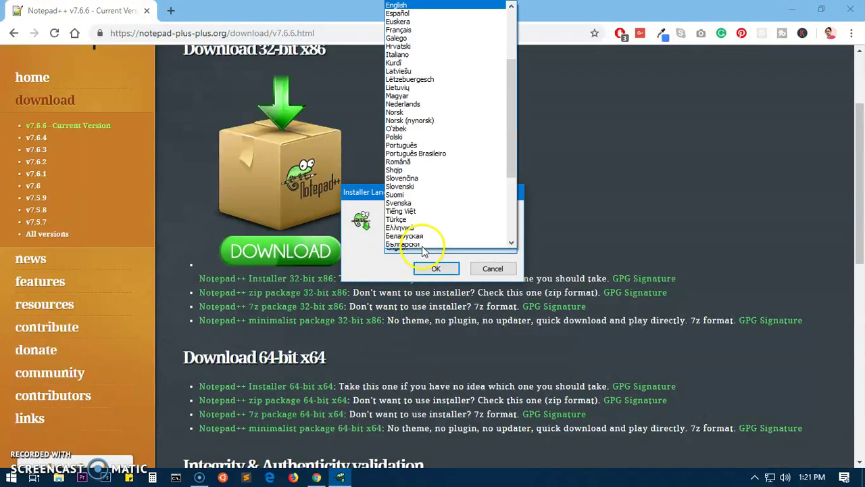
pyautogui.click(357, 262)
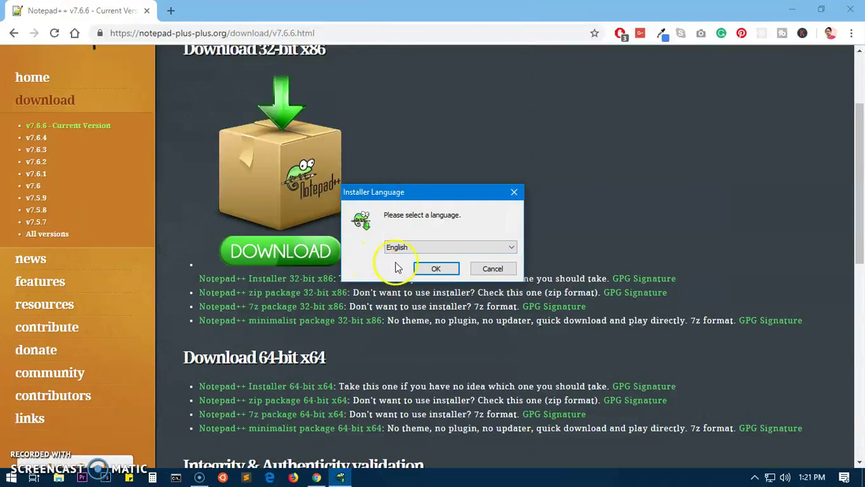
pyautogui.click(431, 271)
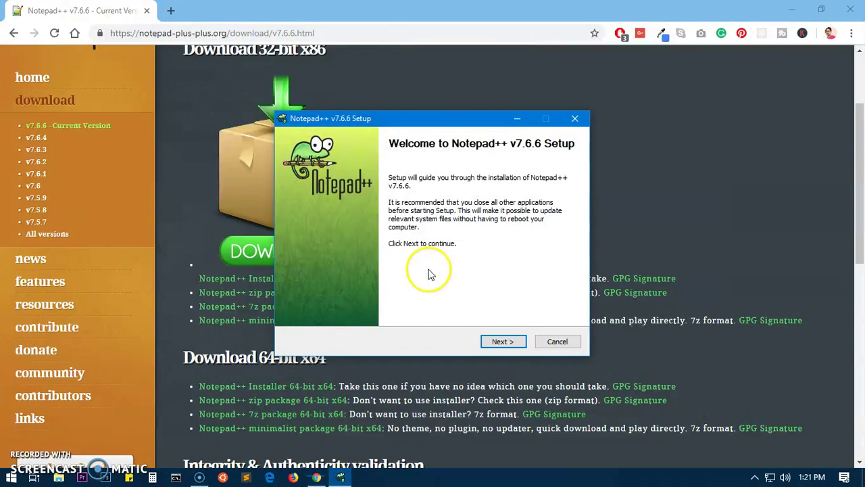
# - Accept the license agreement and keep C:\Program Files\Notepad++ as the destination folder
pyautogui.click(504, 341)
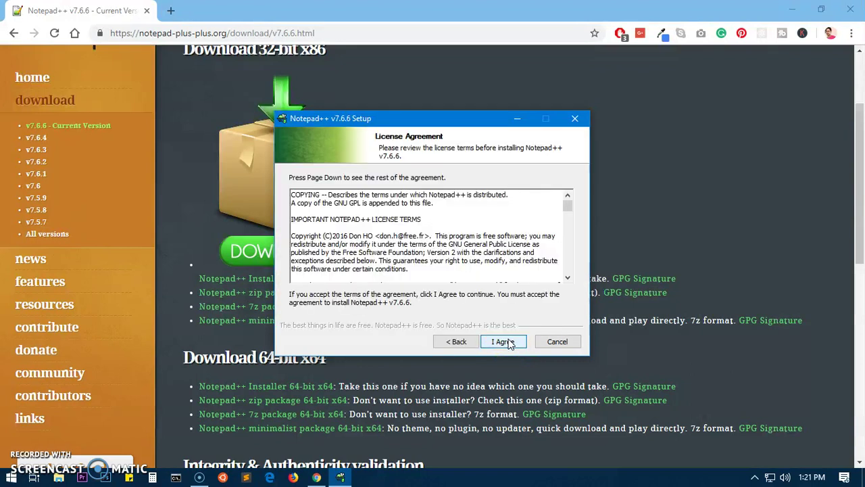
pyautogui.click(503, 341)
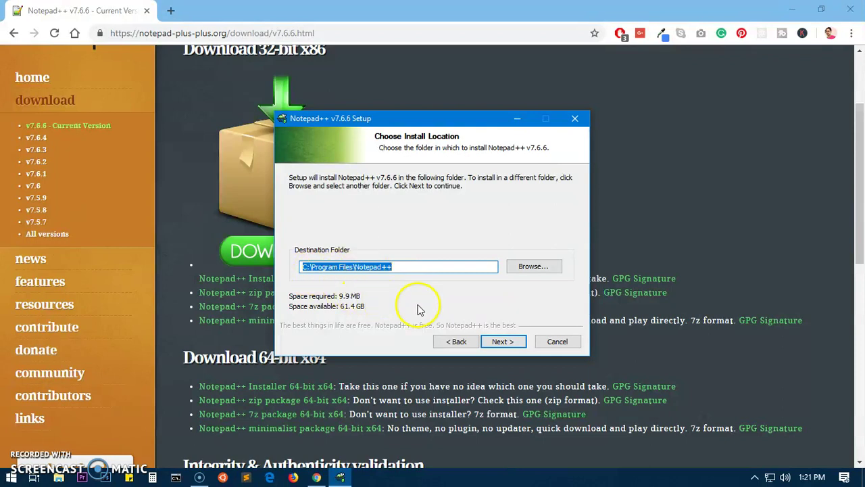
pyautogui.click(503, 342)
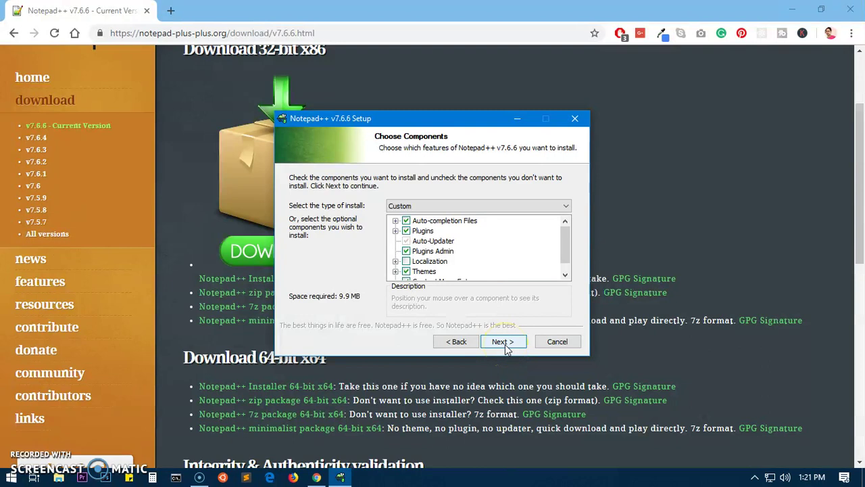
# - Add the Localization component to the custom installation and review the rest of the component list
pyautogui.click(566, 247)
pyautogui.moveTo(567, 247)
pyautogui.mouseDown()
pyautogui.moveTo(570, 266)
pyautogui.moveTo(567, 230)
pyautogui.mouseUp()
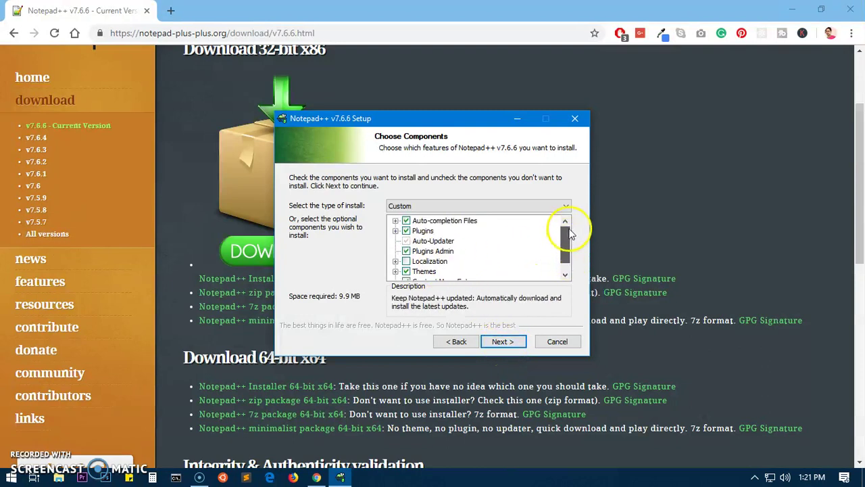
pyautogui.click(408, 233)
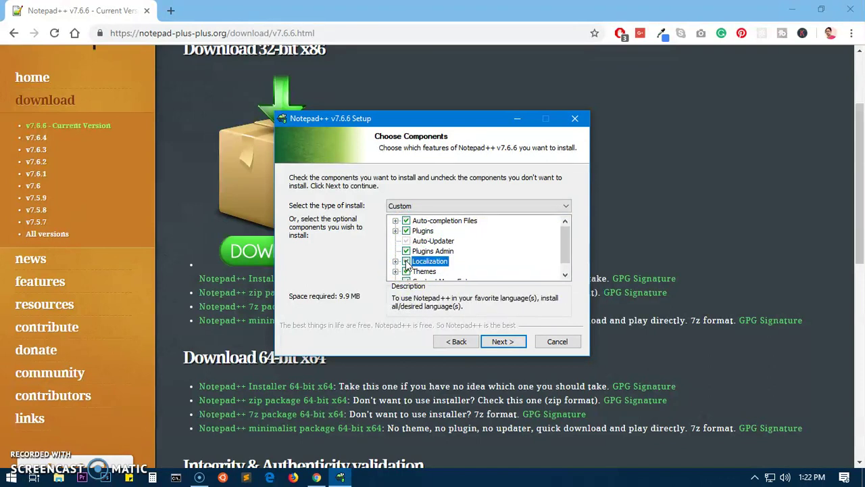
pyautogui.moveTo(565, 233); pyautogui.dragTo(567, 267)
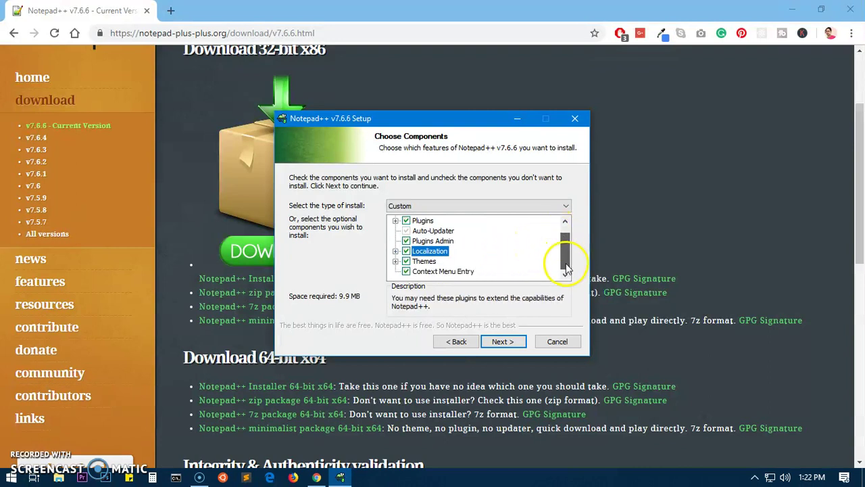
# - Install Notepad++ with a desktop shortcut and finish the setup with Run Notepad++ v7.6.6 enabled
pyautogui.click(499, 343)
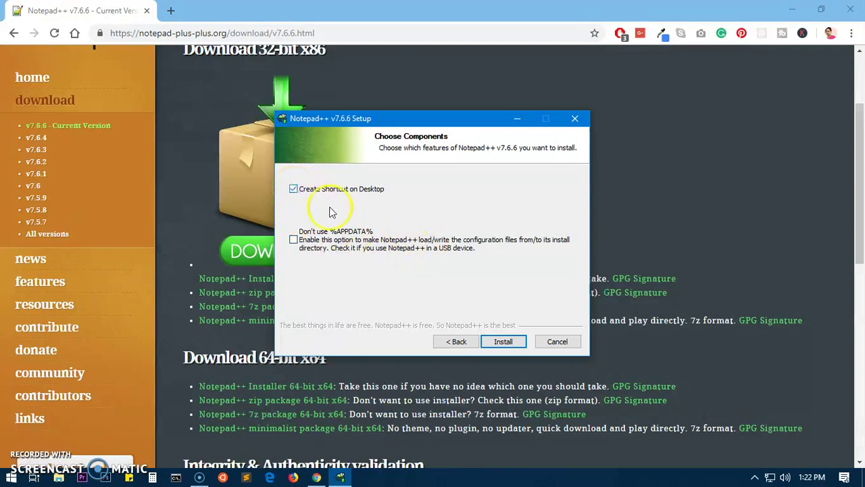
pyautogui.click(495, 345)
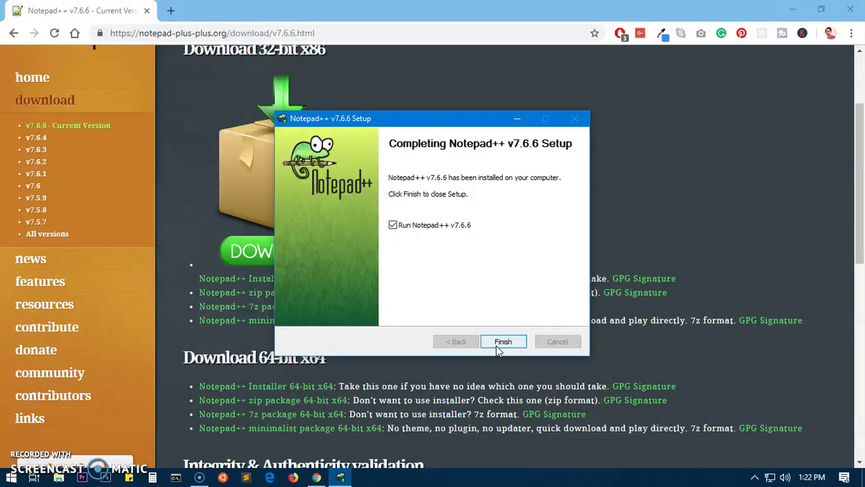
pyautogui.click(497, 346)
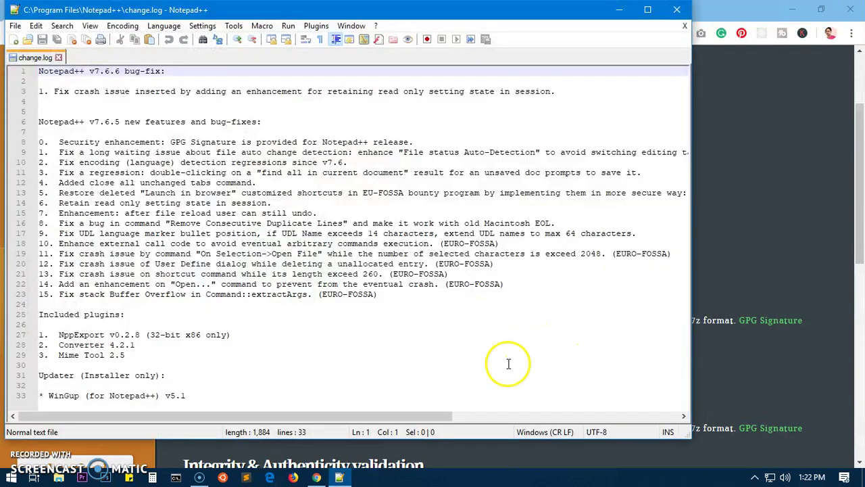
# - Maximize the Notepad++ window and look over the release notes in change.log
pyautogui.click(383, 361)
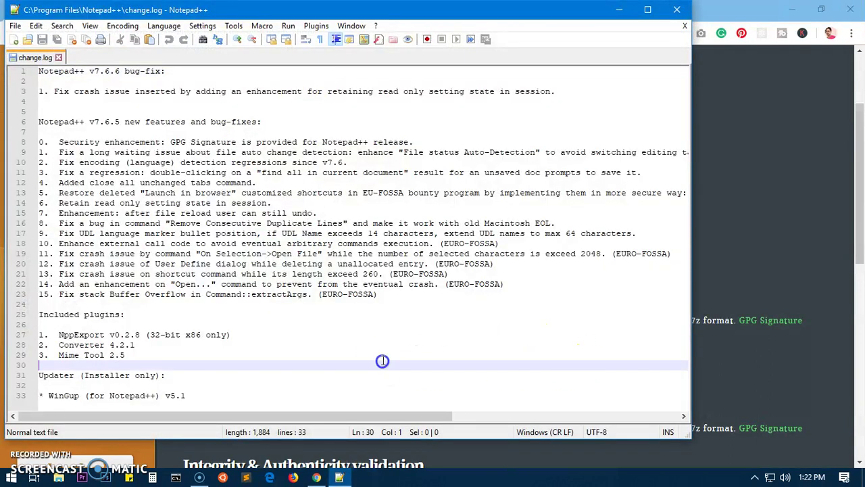
pyautogui.moveTo(130, 132); pyautogui.dragTo(446, 359)
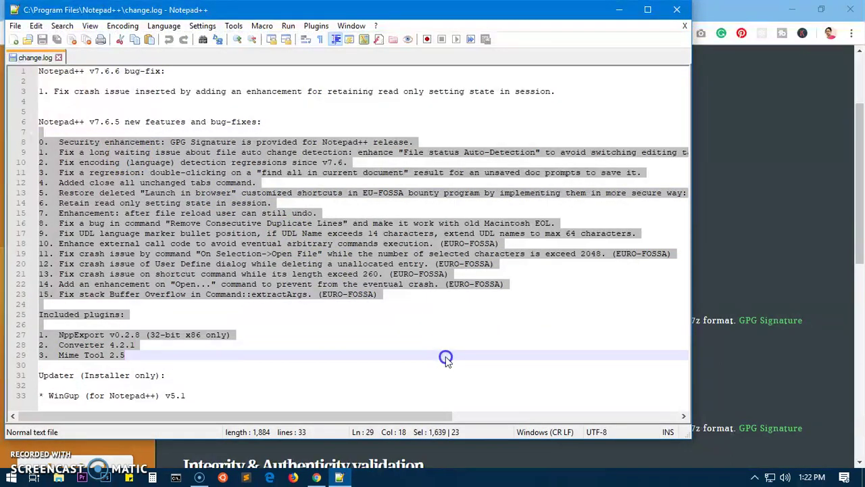
pyautogui.click(648, 9)
pyautogui.click(255, 372)
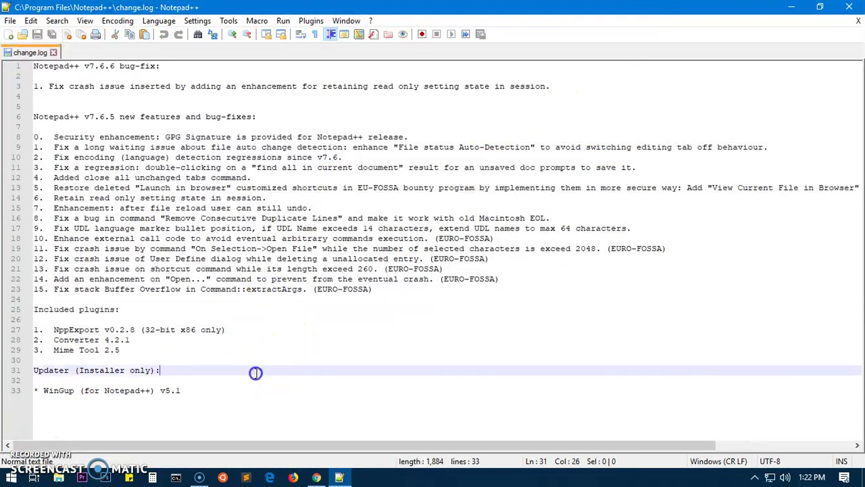
pyautogui.moveTo(229, 402); pyautogui.dragTo(71, 86)
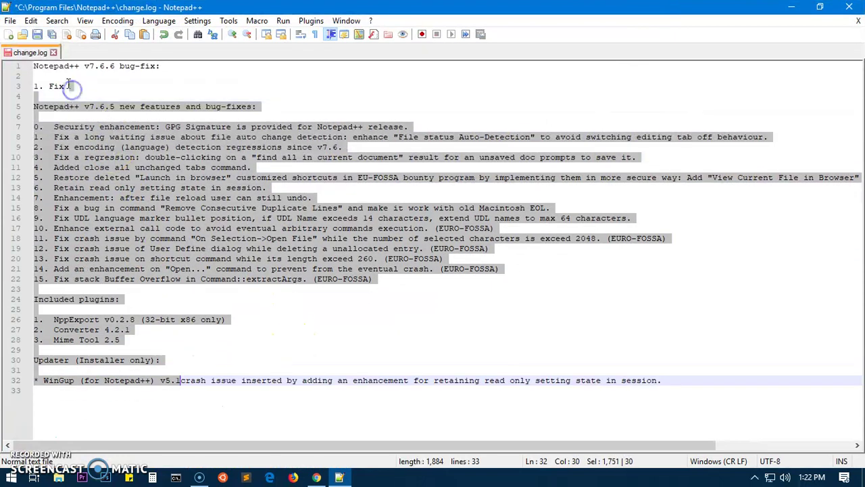
pyautogui.click(130, 107)
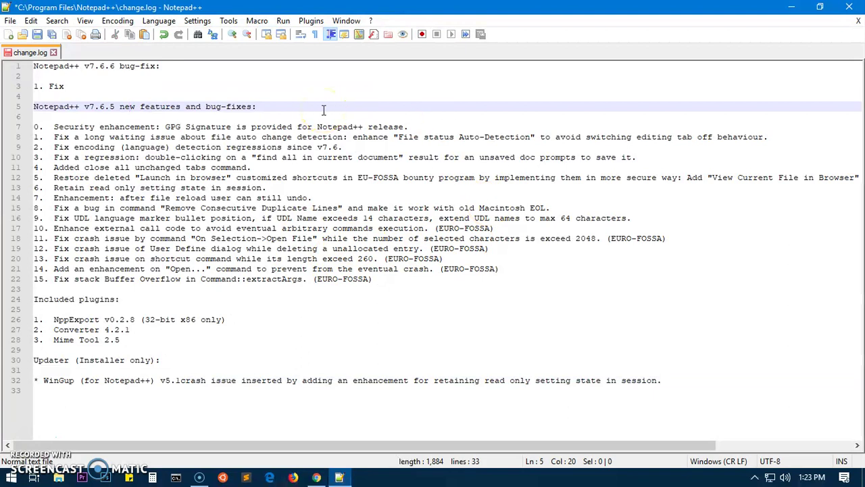
pyautogui.moveTo(54, 121); pyautogui.dragTo(386, 365)
pyautogui.click(453, 321)
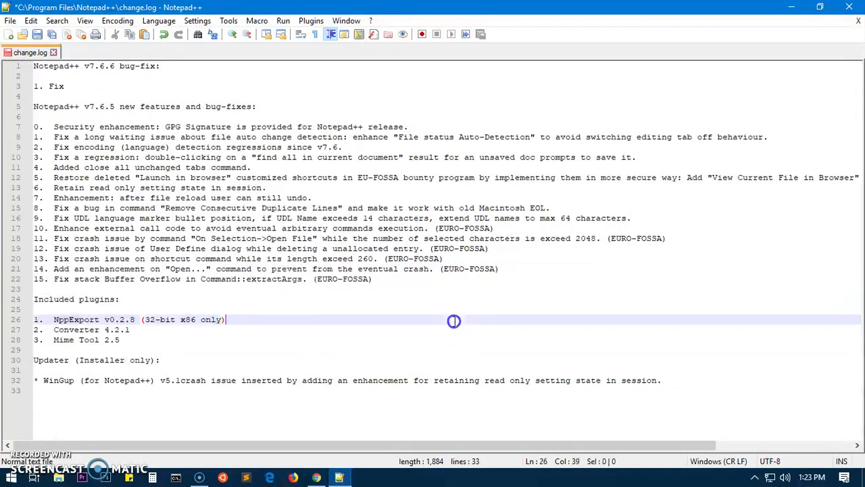
# - Open Plugins Admin to manage the available Notepad++ plugins
pyautogui.click(310, 21)
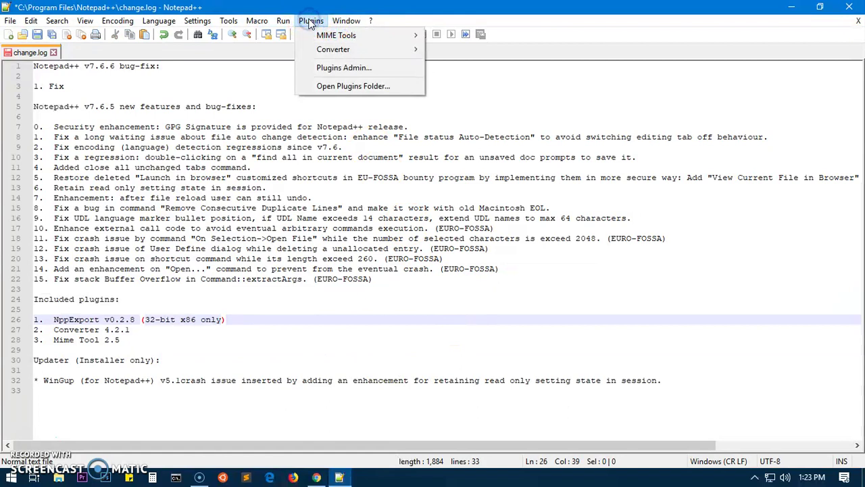
pyautogui.click(311, 23)
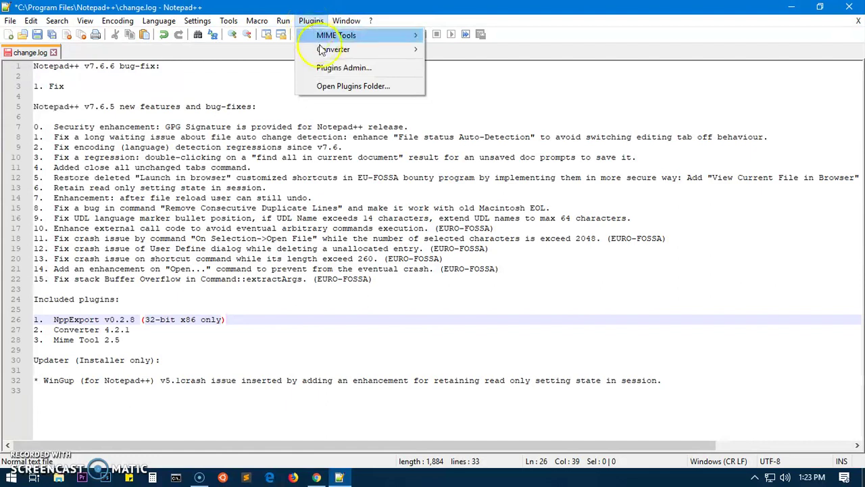
pyautogui.click(336, 68)
pyautogui.click(377, 69)
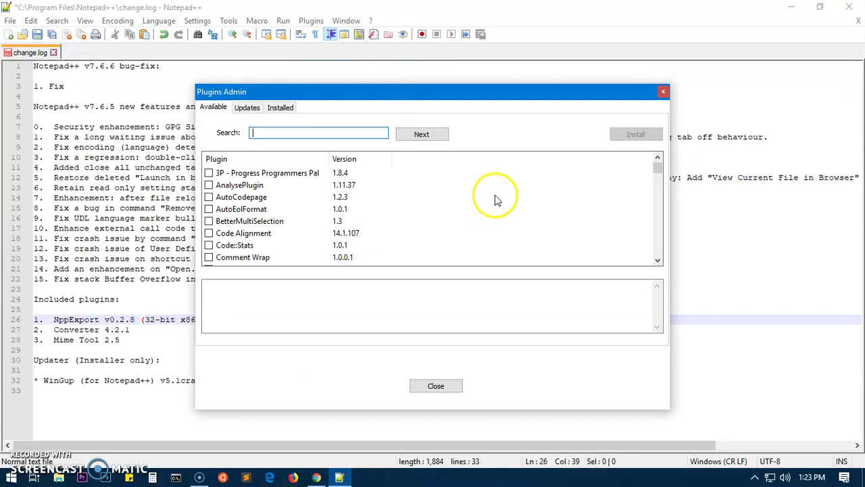
# - Find Python Indent in the list of available plugins and install it, agreeing to the Notepad++ restart
pyautogui.scroll(-20, 284, 220)
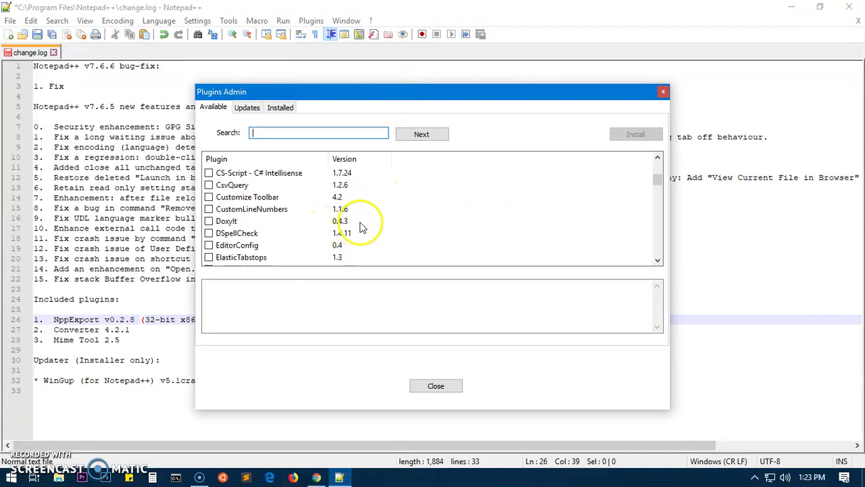
pyautogui.scroll(-3, 242, 233)
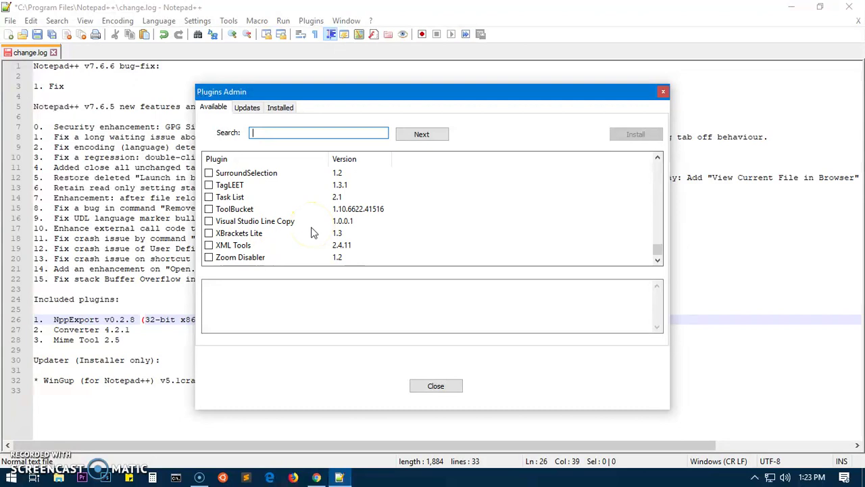
pyautogui.scroll(2, 313, 232)
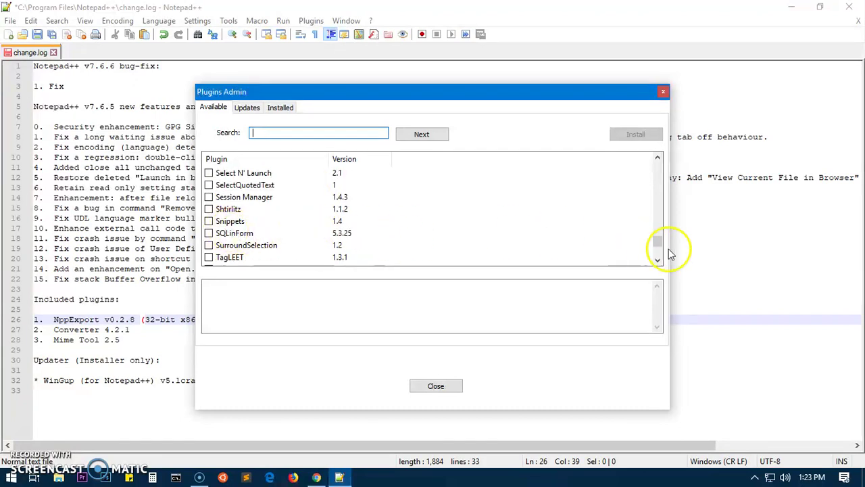
pyautogui.moveTo(657, 238); pyautogui.dragTo(658, 237)
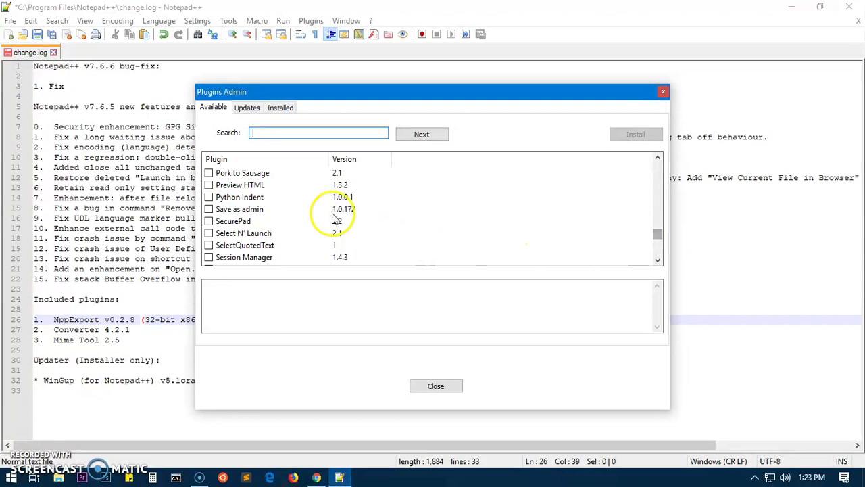
pyautogui.click(209, 197)
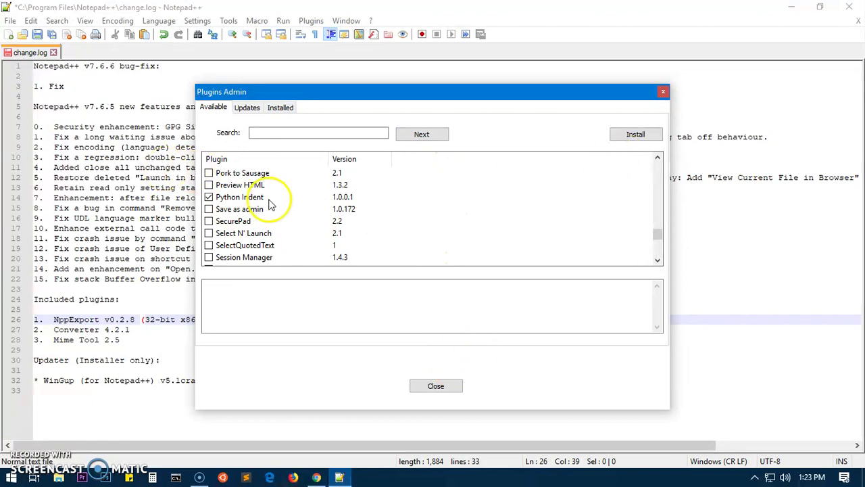
pyautogui.click(632, 134)
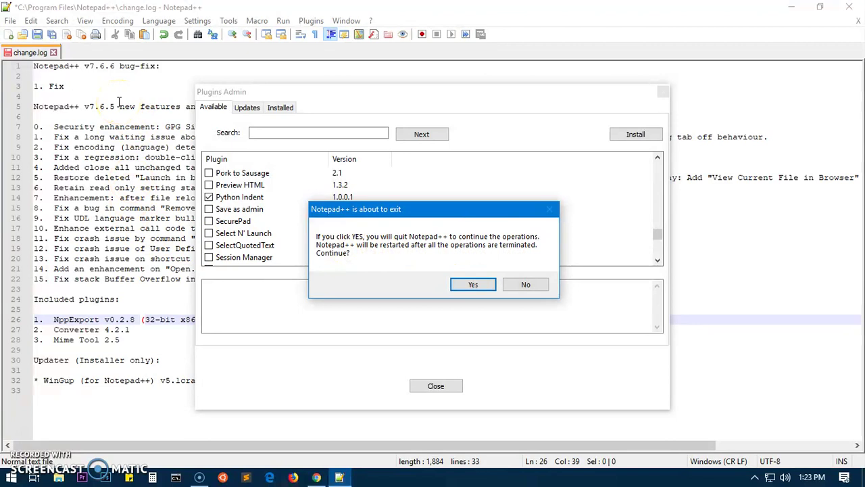
pyautogui.click(471, 287)
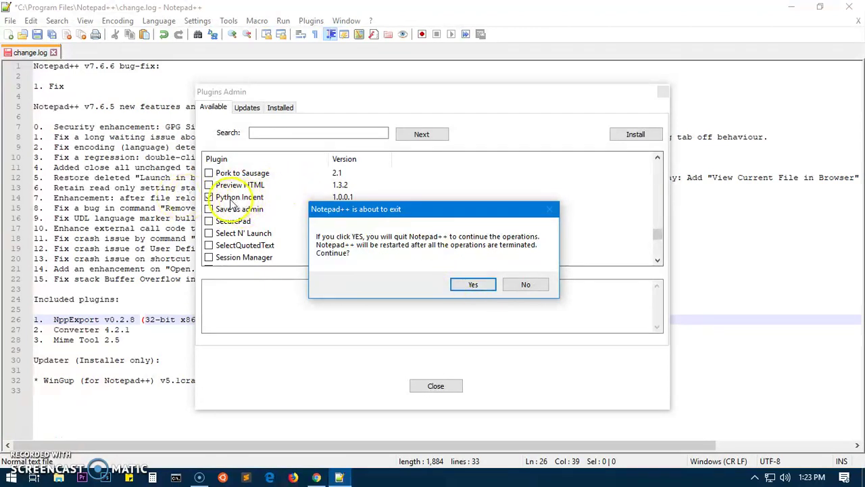
pyautogui.click(477, 285)
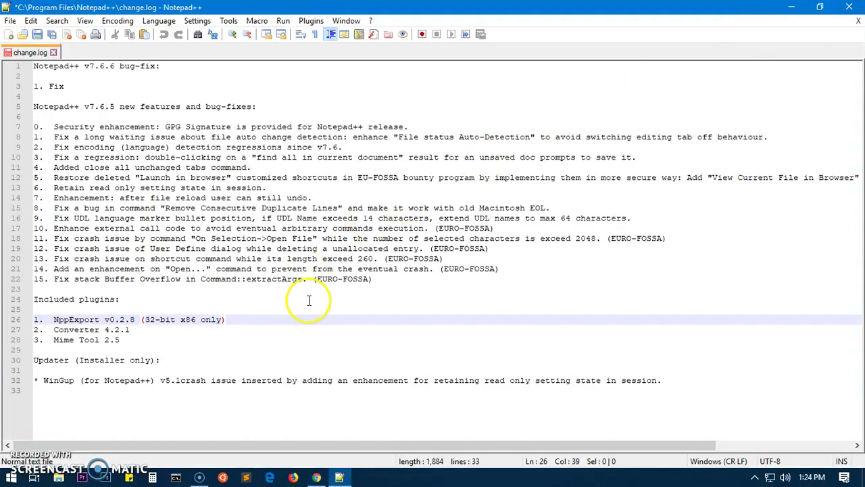
# - Close the change.log document without saving its changes
pyautogui.click(398, 229)
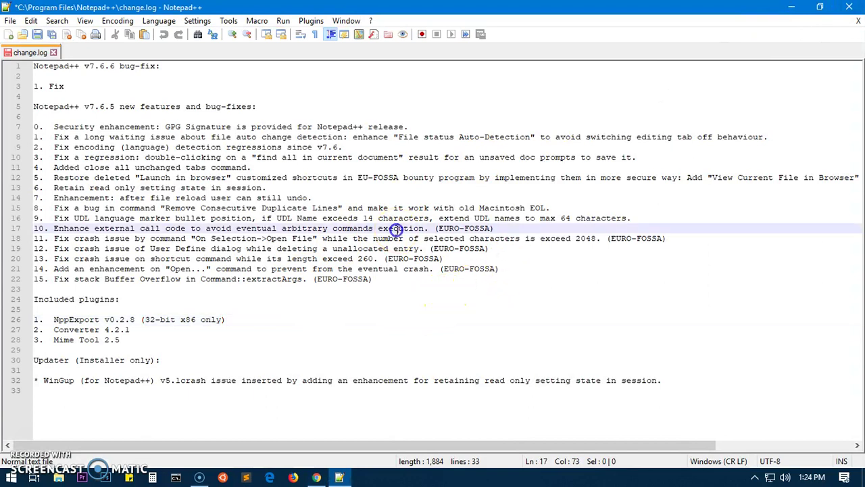
pyautogui.moveTo(701, 402); pyautogui.dragTo(30, 66)
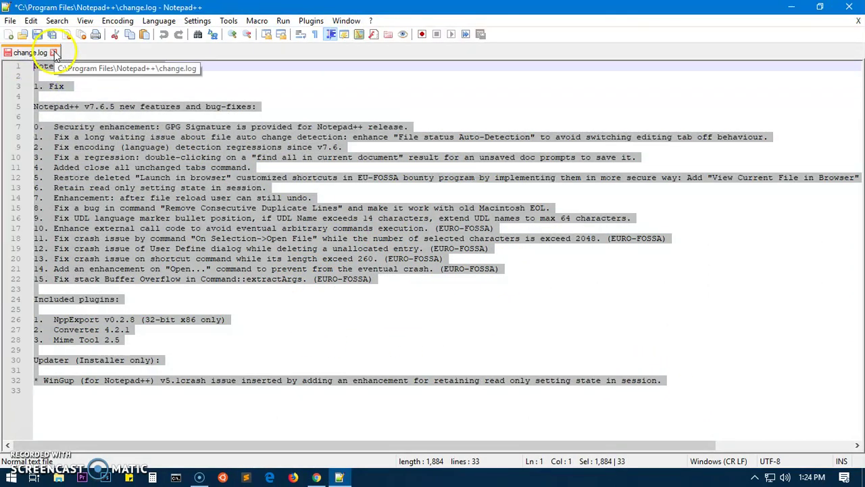
pyautogui.click(53, 52)
pyautogui.click(473, 285)
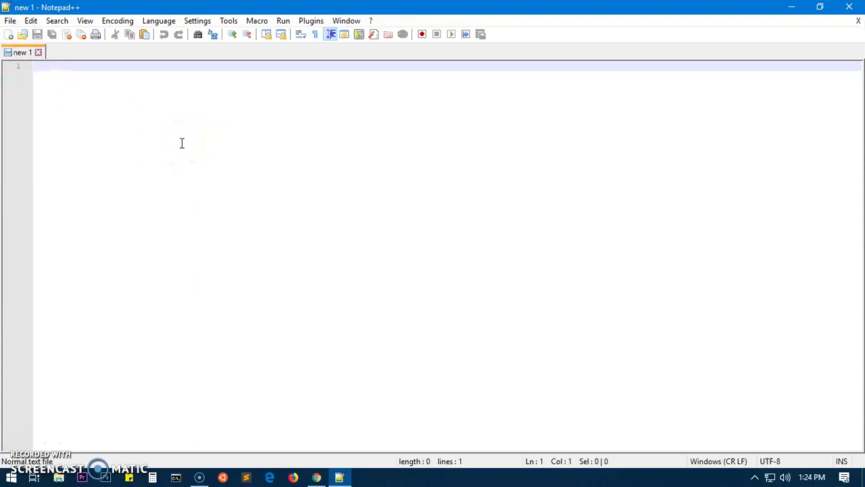
# - Try to save the blank document as hello.py in the Notepad++ program folder, and decline the suggested alternative folder
pyautogui.click(10, 20)
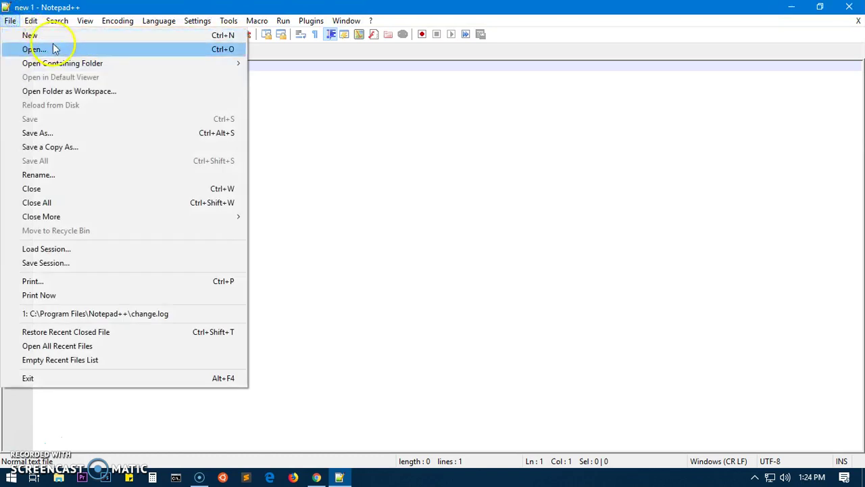
pyautogui.click(73, 134)
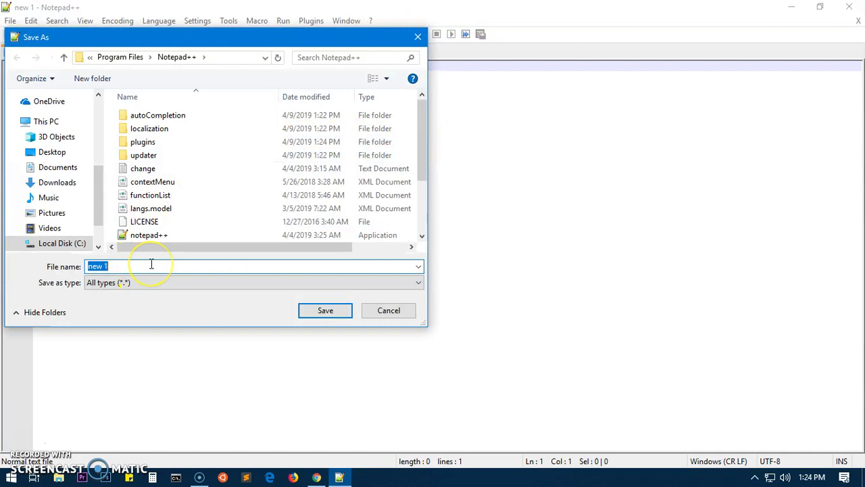
pyautogui.write('hello.')
pyautogui.press('Return')
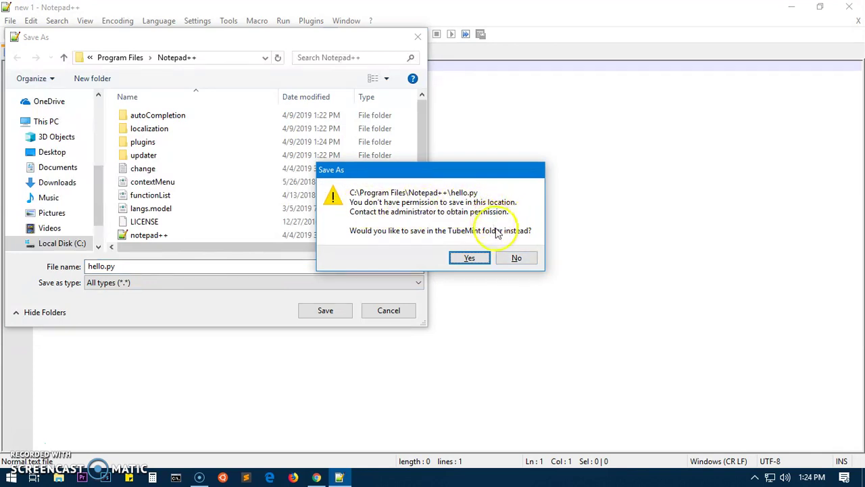
pyautogui.click(518, 258)
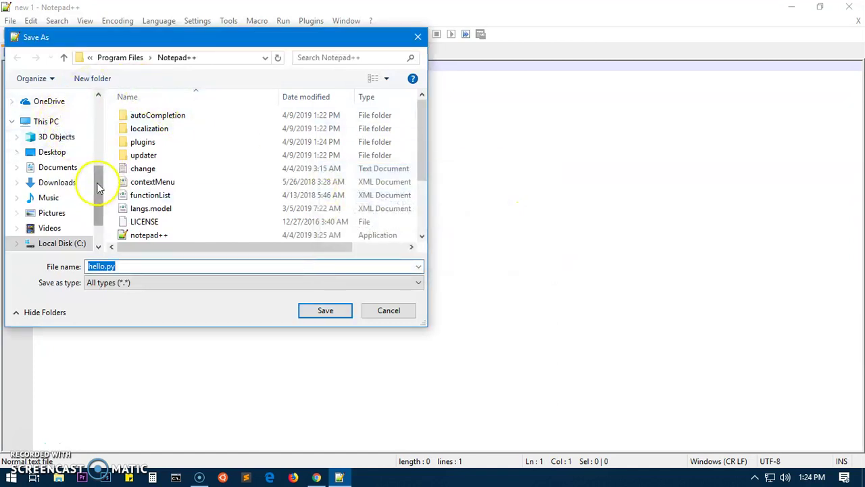
# - Save hello.py in the pybox folder on the Desktop
pyautogui.moveTo(99, 183); pyautogui.dragTo(110, 91)
pyautogui.click(52, 122)
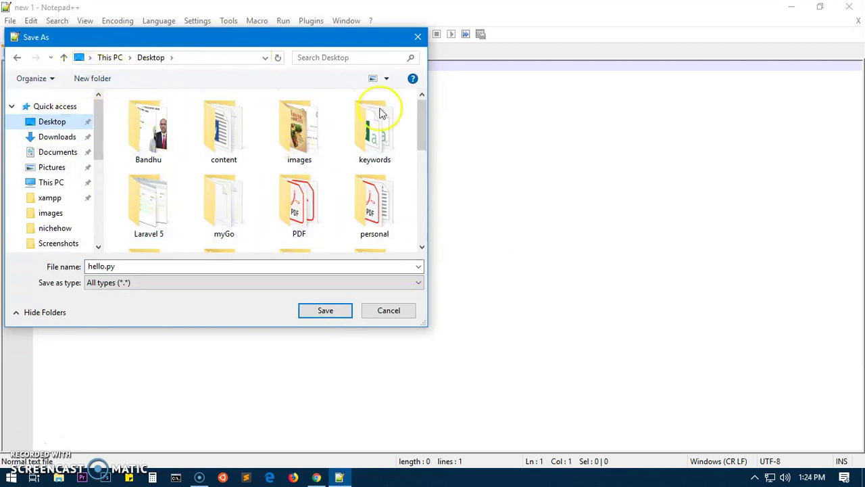
pyautogui.click(149, 287)
pyautogui.moveTo(421, 123); pyautogui.dragTo(423, 163)
pyautogui.doubleClick(166, 166)
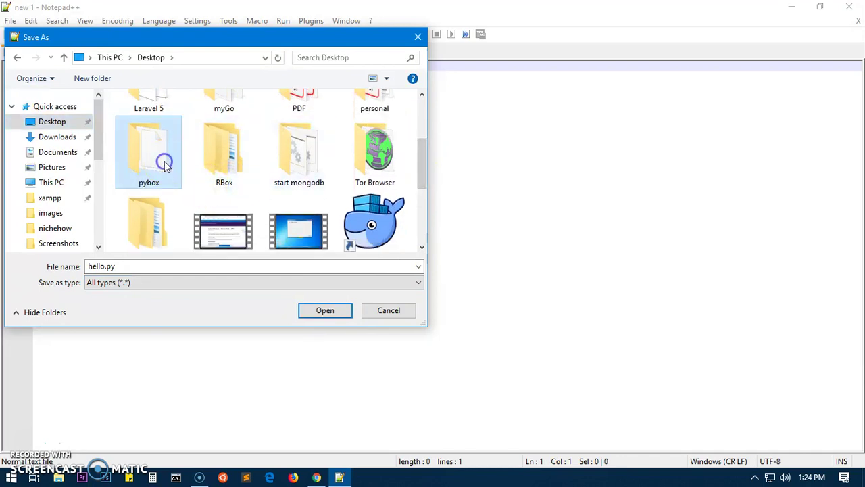
pyautogui.click(321, 312)
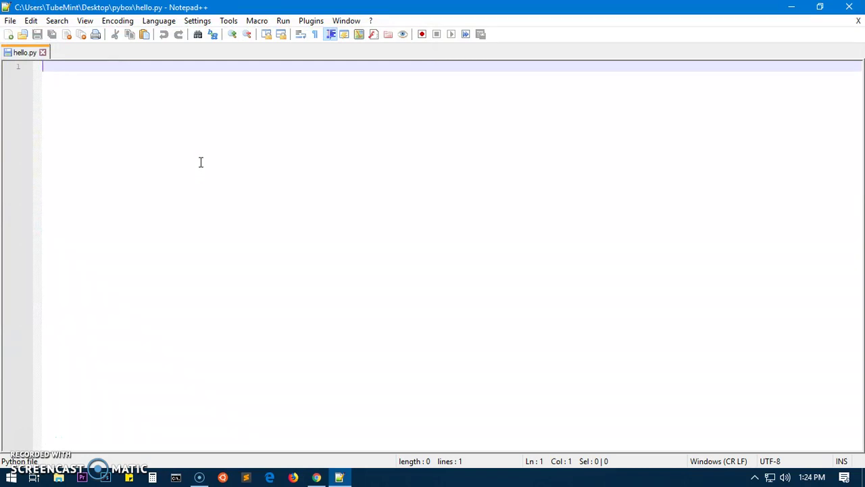
# - Write the statement print("hello world") on line 1 of hello.py
pyautogui.write('print')
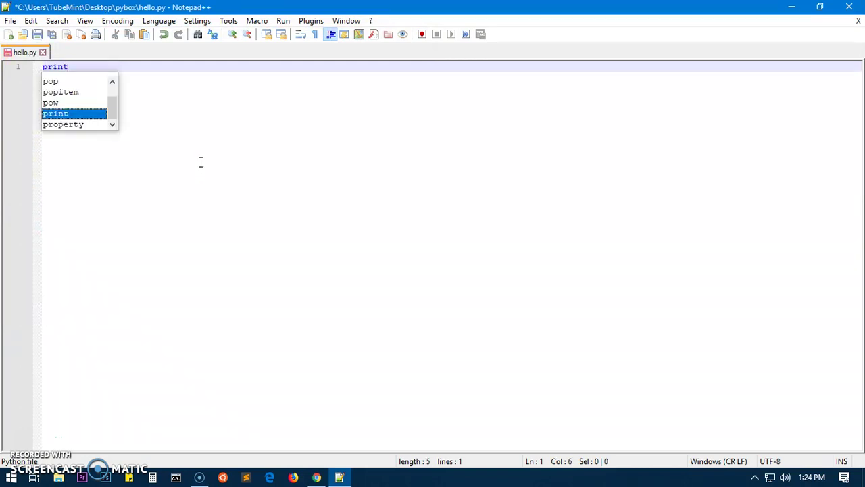
pyautogui.press('Escape')
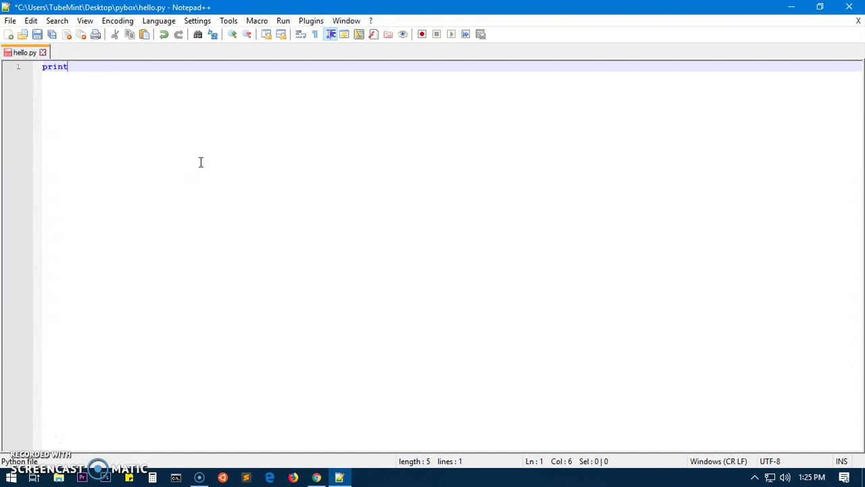
pyautogui.write('()')
pyautogui.write('"')
pyautogui.write('hello wo')
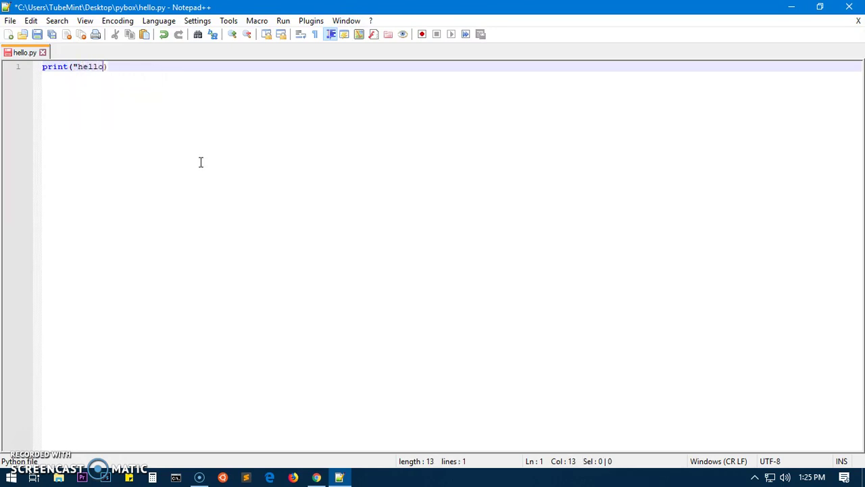
pyautogui.write('rld")')
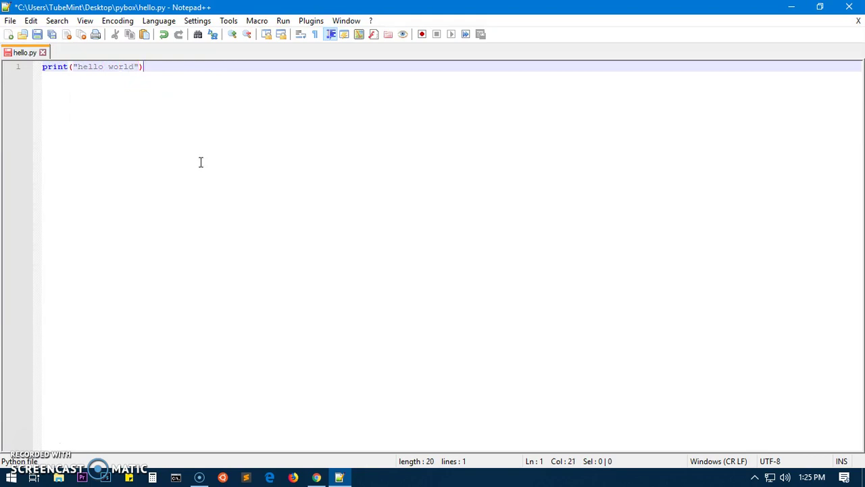
# - Save the changes to hello.py
pyautogui.click(201, 160)
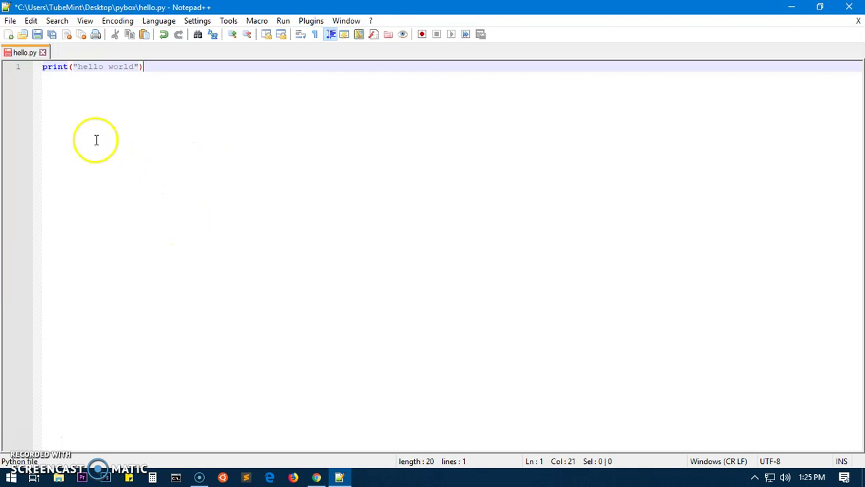
pyautogui.moveTo(43, 67); pyautogui.dragTo(57, 68)
pyautogui.click(56, 67)
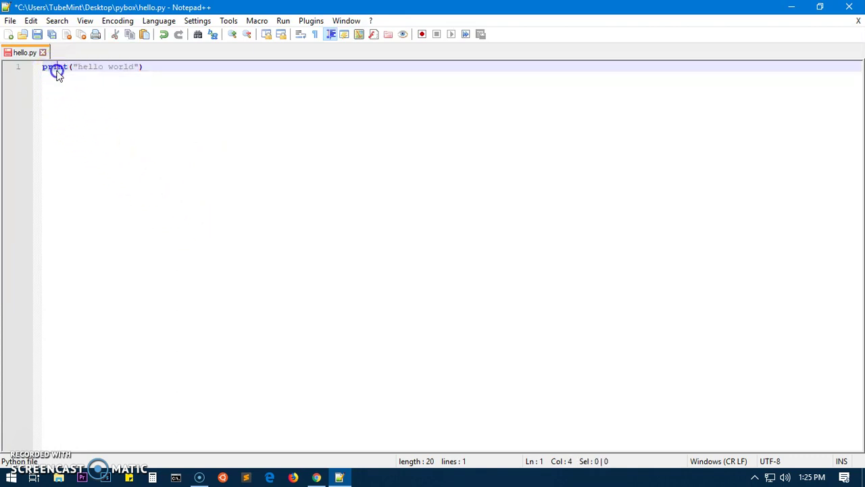
pyautogui.click(157, 117)
pyautogui.hotkey('ctrl', 's')
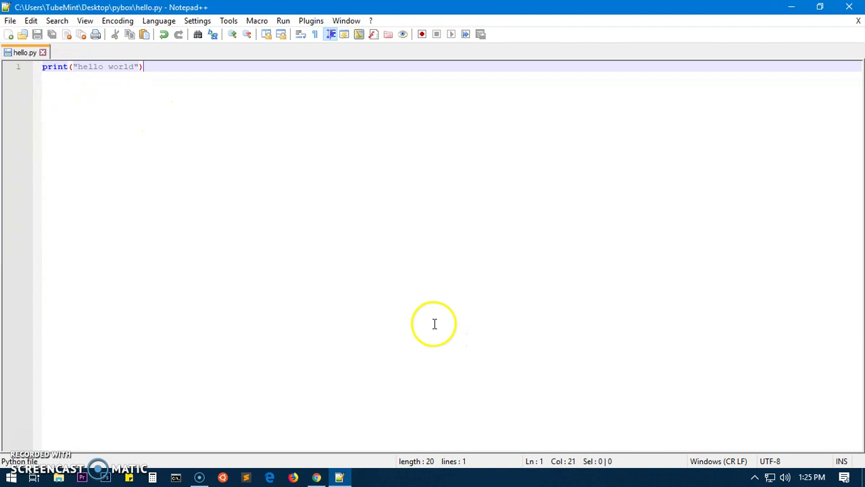
# - Minimize the editor, open a Command Prompt and change to the Desktop folder, then its pybox subfolder, using cd
pyautogui.click(792, 7)
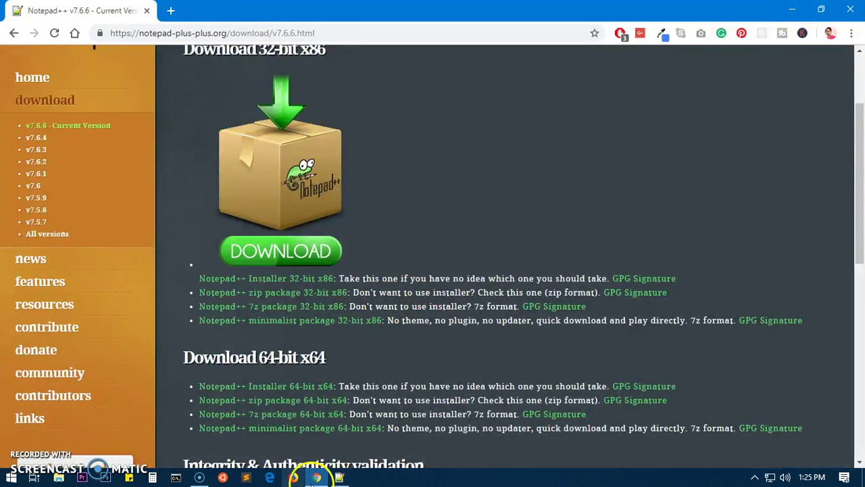
pyautogui.click(177, 479)
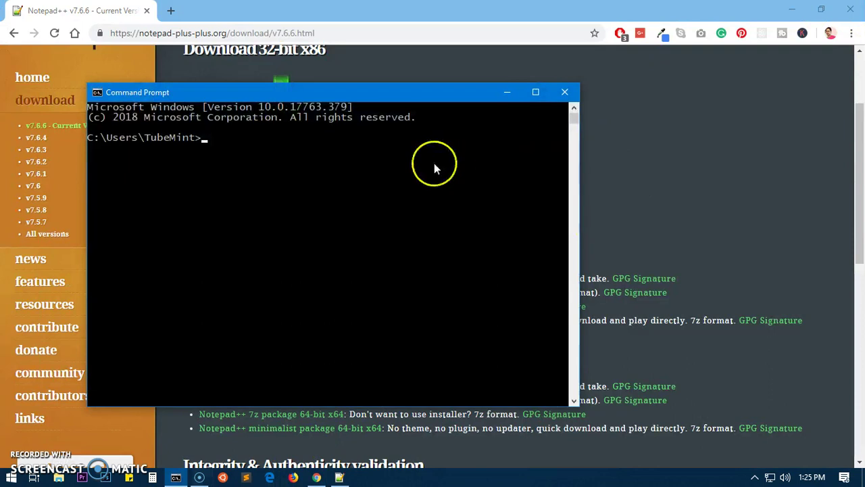
pyautogui.write('cd Desktop')
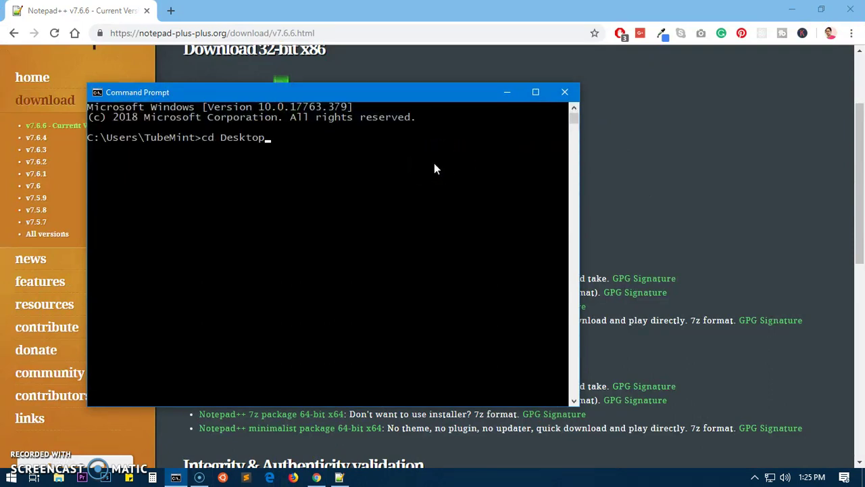
pyautogui.write('/')
pyautogui.press('BackSpace')
pyautogui.press('Return')
pyautogui.write('cd pybox')
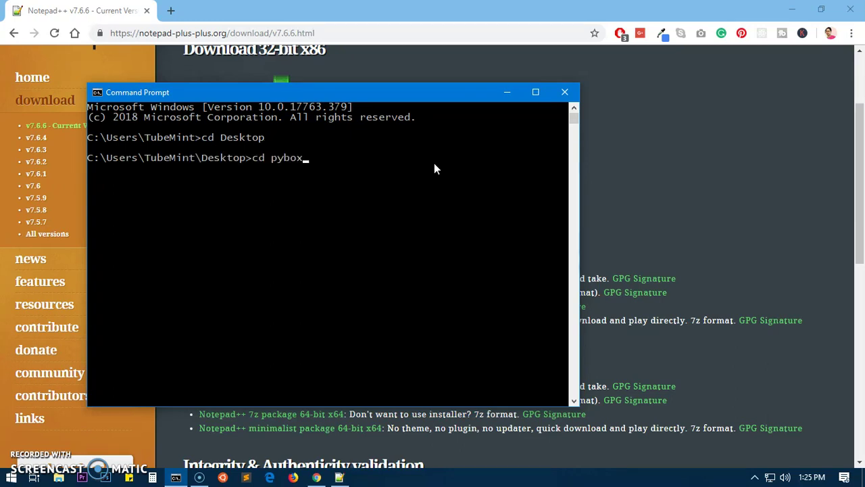
pyautogui.press('Return')
# - Run the script with python hello.py, and close the Command Prompt
pyautogui.write('pyt')
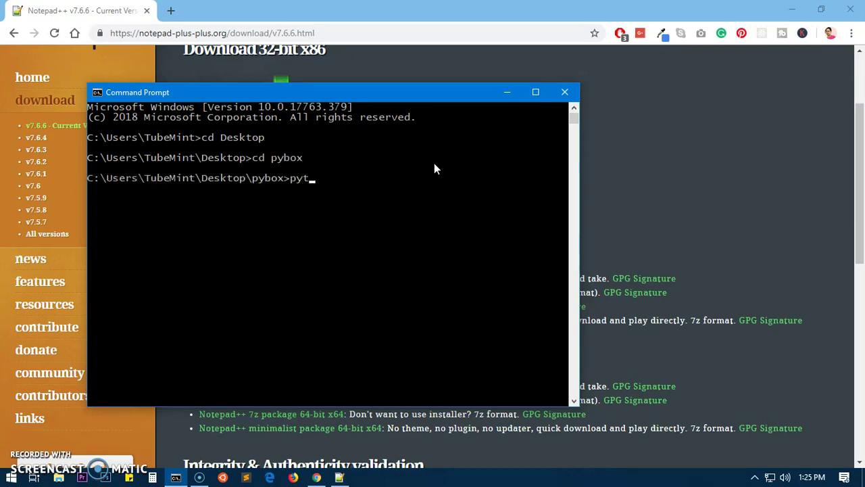
pyautogui.write('hon hello.py')
pyautogui.press('Return')
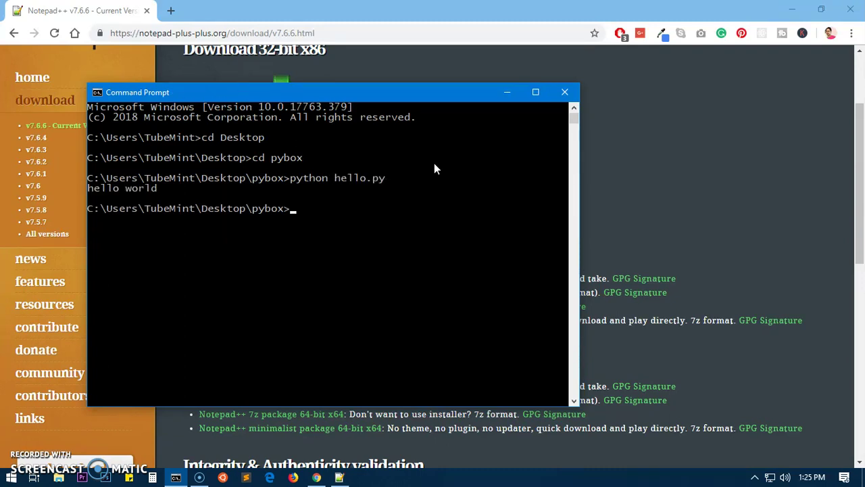
pyautogui.click(564, 93)
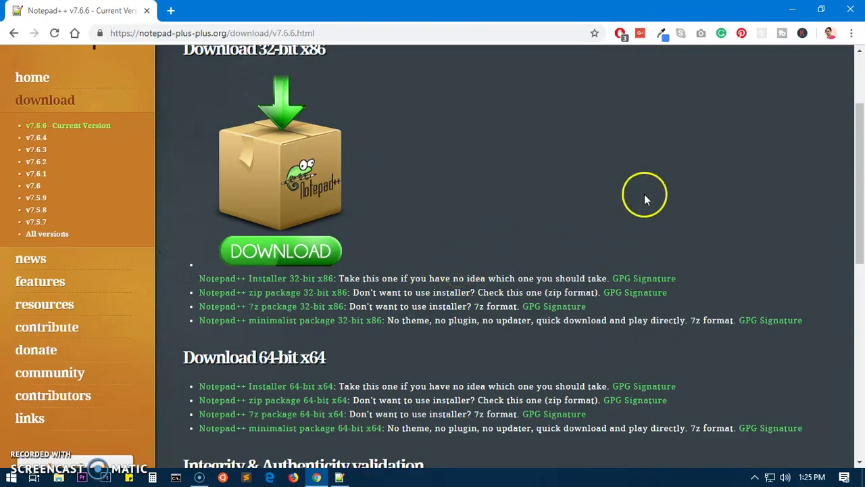
pyautogui.moveTo(859, 126); pyautogui.dragTo(861, 76)
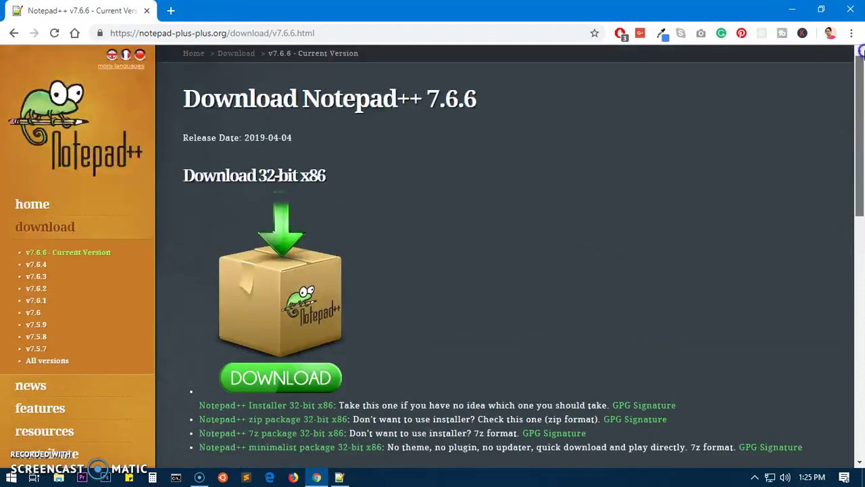